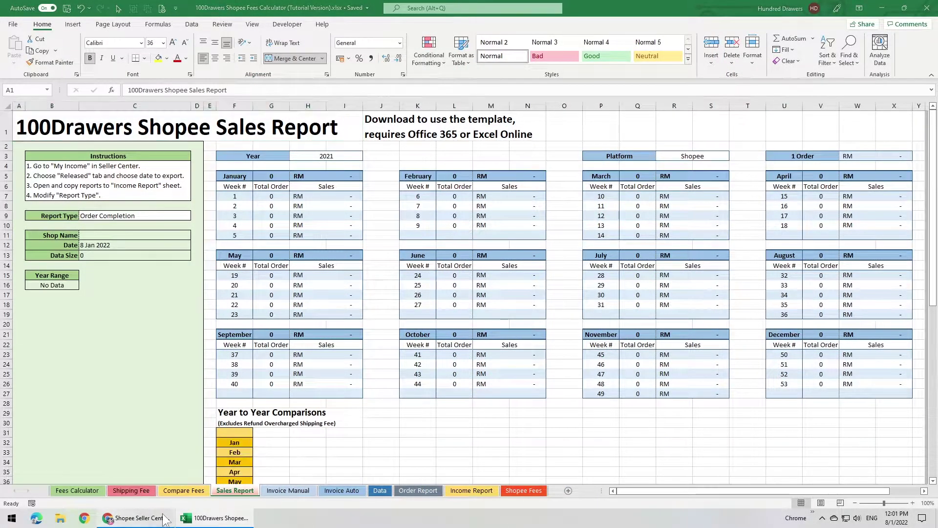
Step: Show the Released entries on the Seller Centre My Income page
left_click(138, 517)
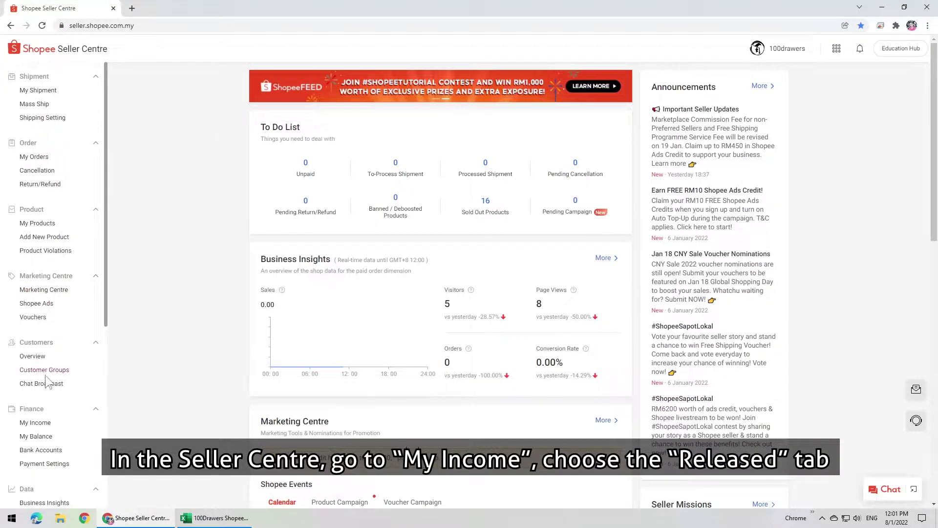
left_click(35, 423)
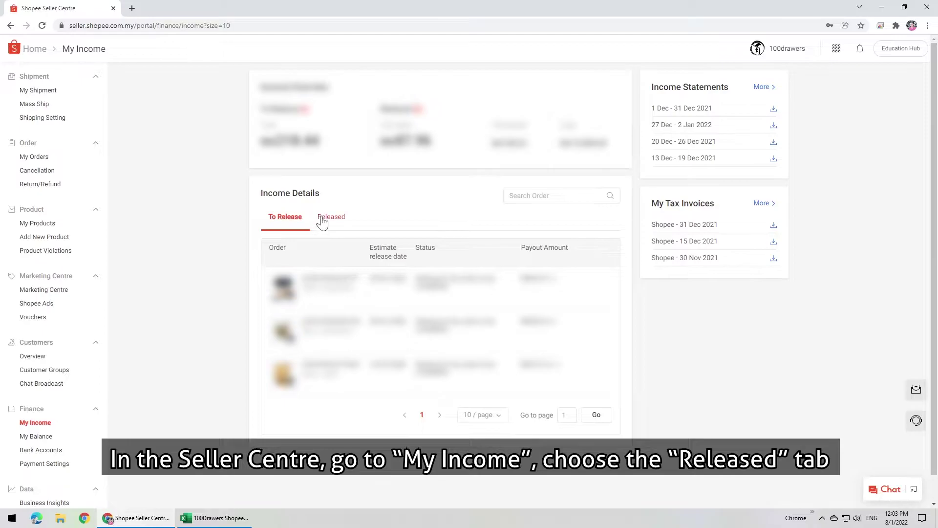
left_click(331, 218)
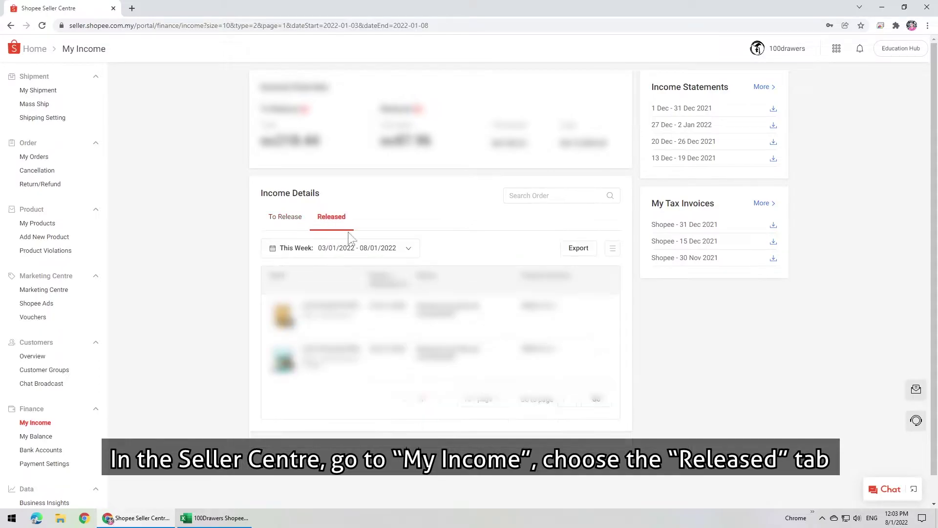
Step: Set the income date range from 01/03/2019 to 07/01/2022
left_click(409, 248)
mouse_move(349, 352)
left_click(427, 278)
left_click(353, 272)
left_click(372, 398)
left_click(448, 304)
left_click(442, 317)
left_click(495, 271)
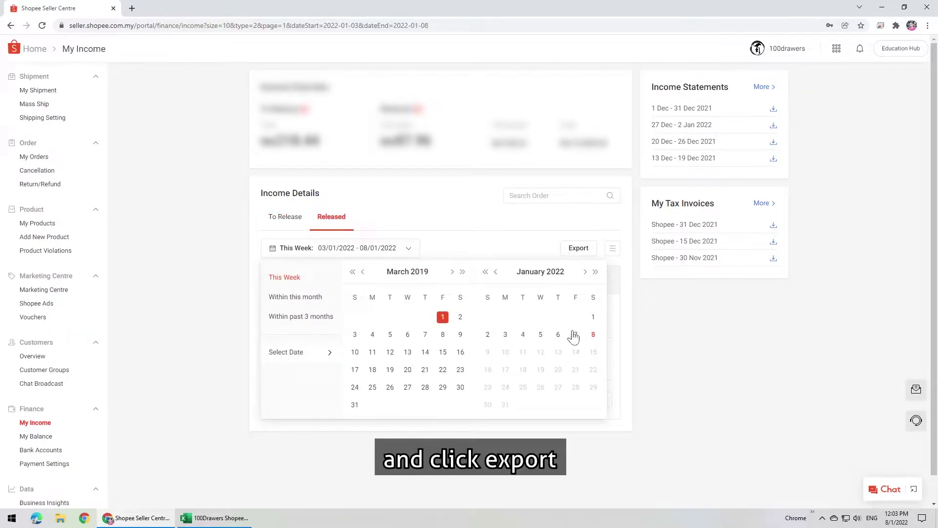
left_click(576, 334)
Step: Export the released income report, download it and open it in Excel
left_click(579, 248)
left_click(586, 334)
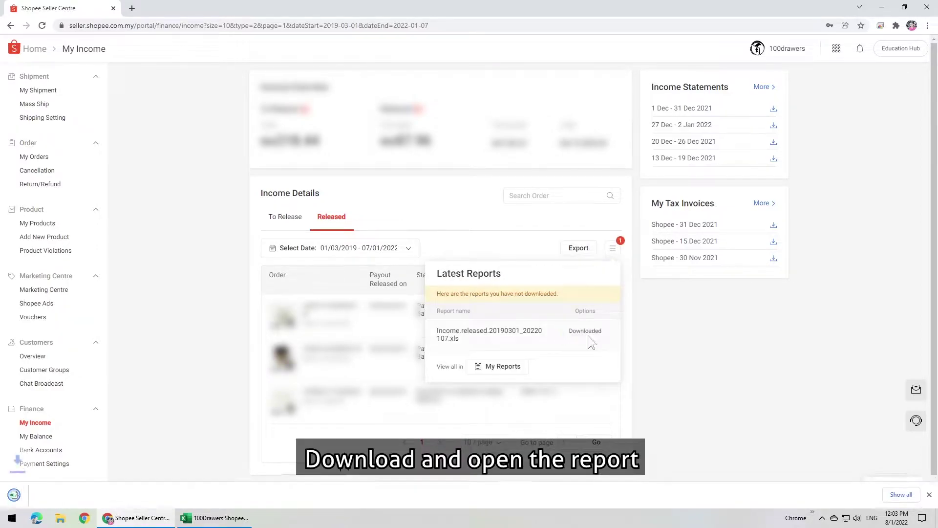
left_click(67, 495)
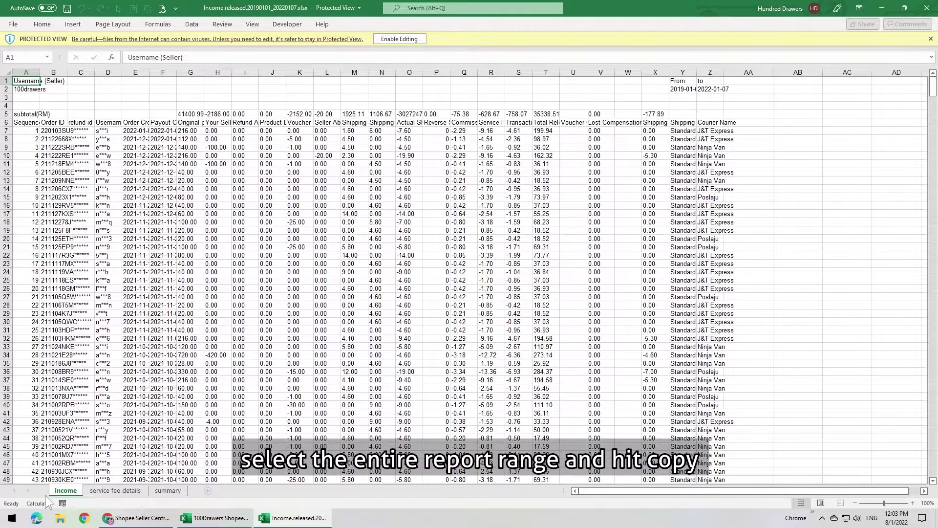
Step: Copy the whole income report from A1:Z10 down to the last data row
left_click(705, 160, "shift")
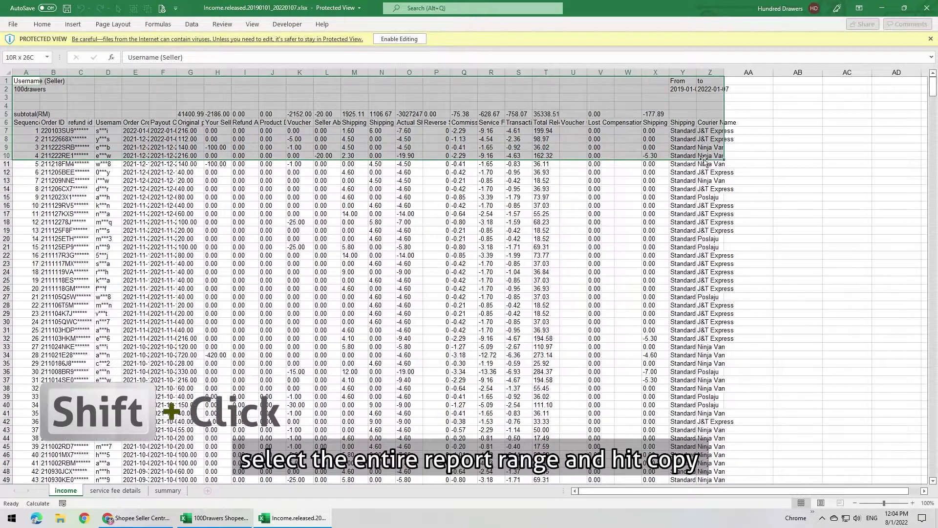
key("ctrl+shift+Down")
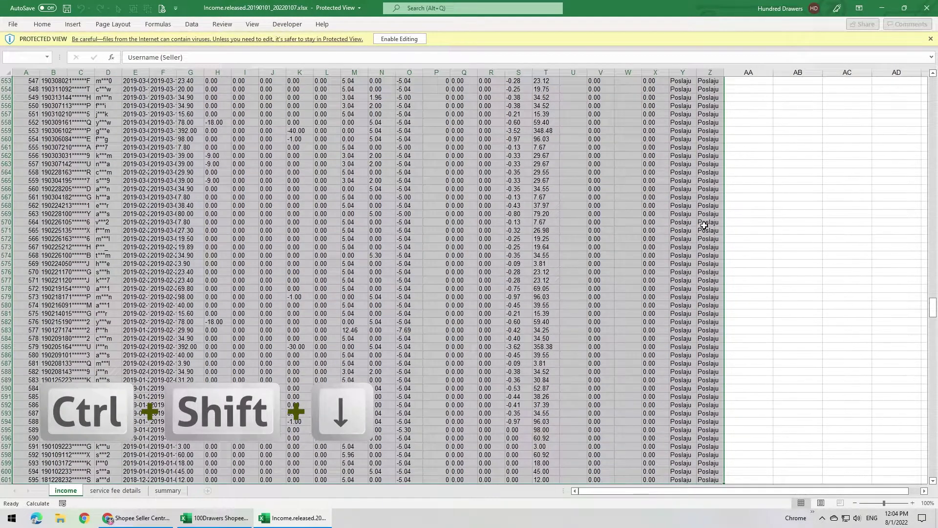
key("ctrl+c")
Step: Paste it at A1 of the template's Income Report sheet with Match Destination Formatting
left_click(221, 519)
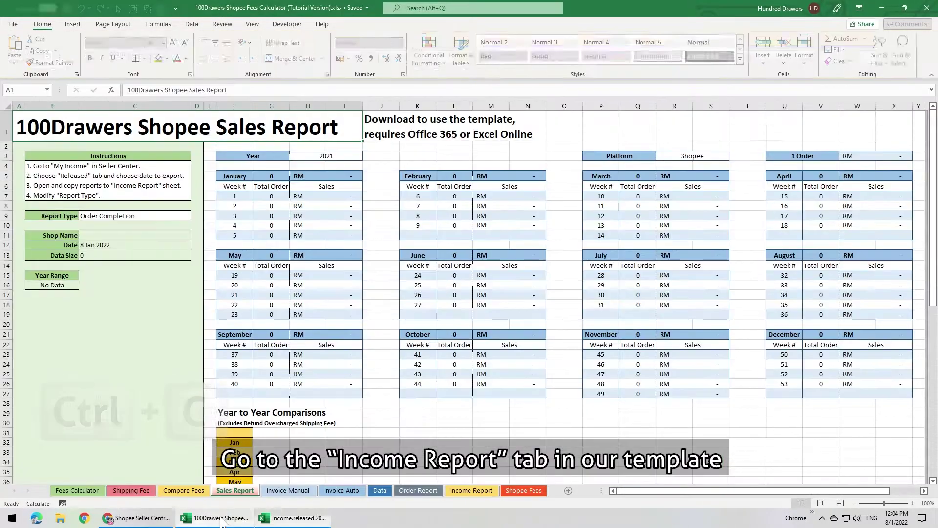
left_click(471, 490)
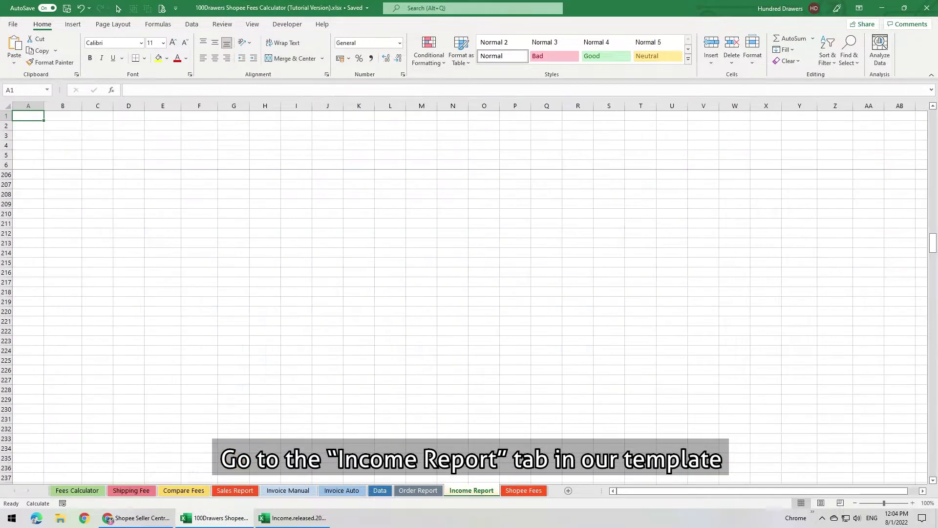
right_click(29, 118)
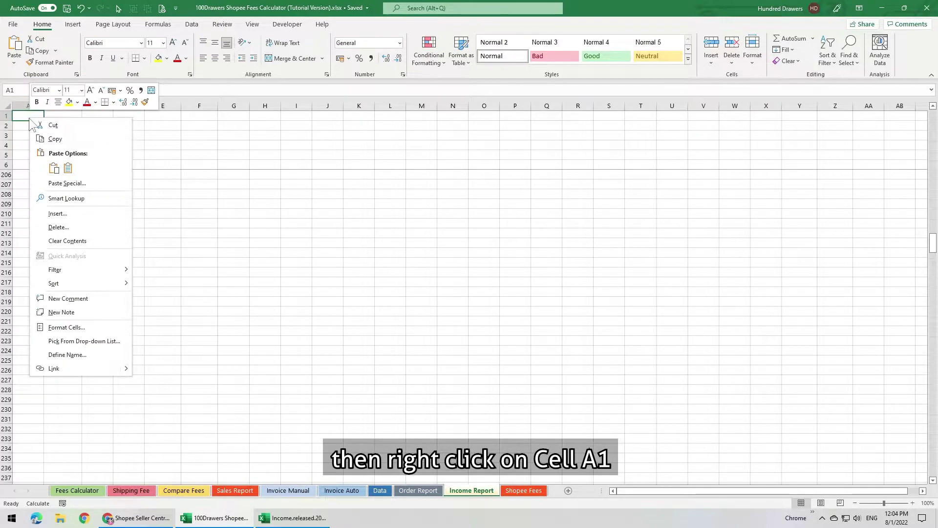
left_click(68, 168)
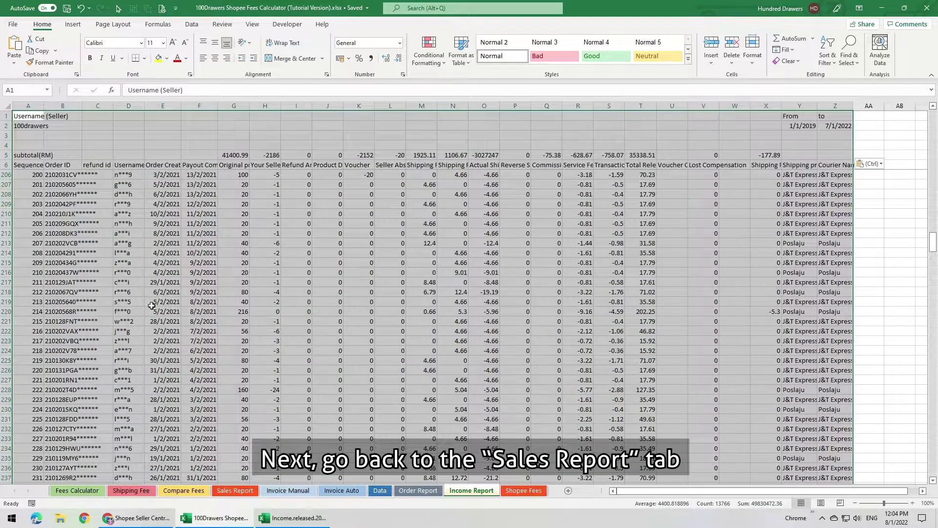
left_click(236, 490)
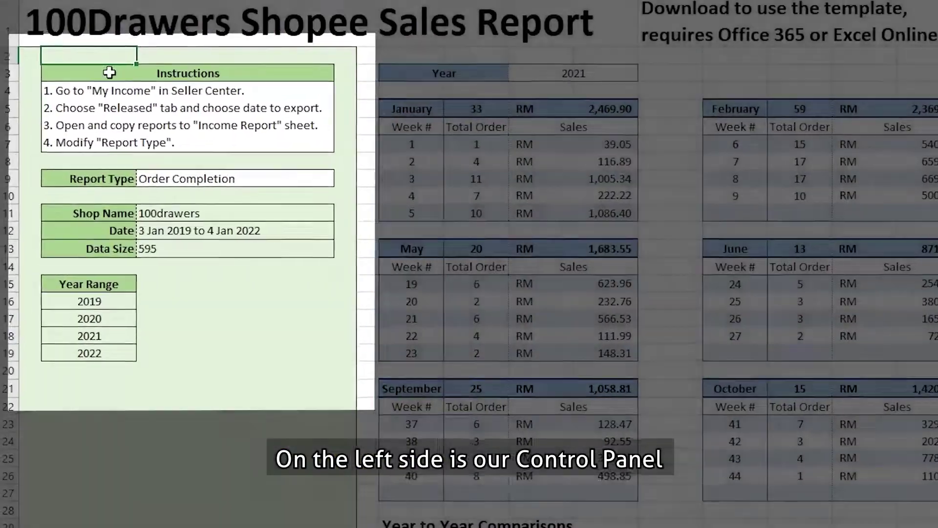
left_click(112, 73)
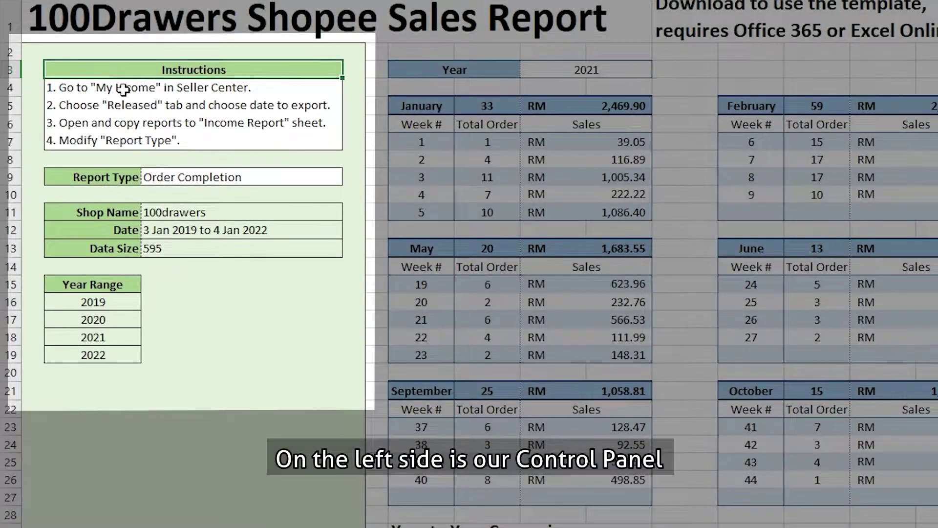
left_click(121, 119)
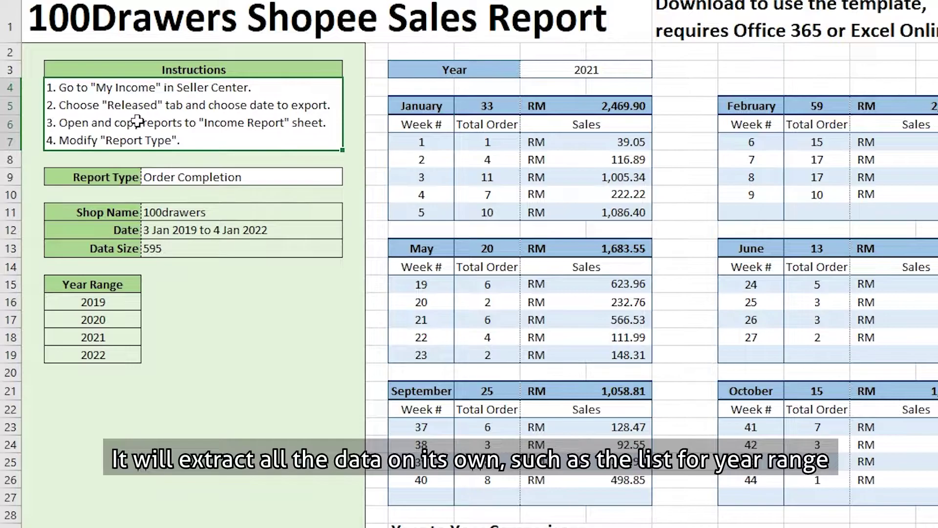
left_click_drag(91, 302, 95, 372)
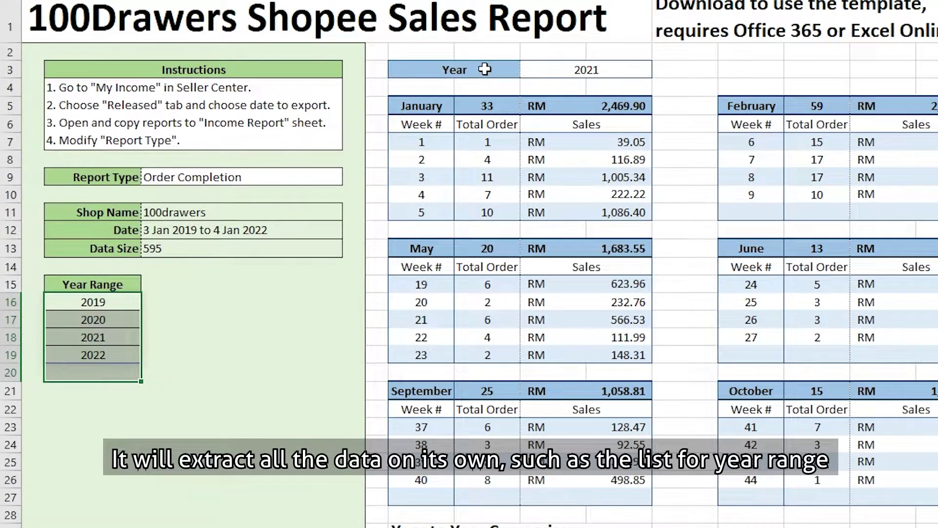
left_click_drag(425, 141, 421, 212)
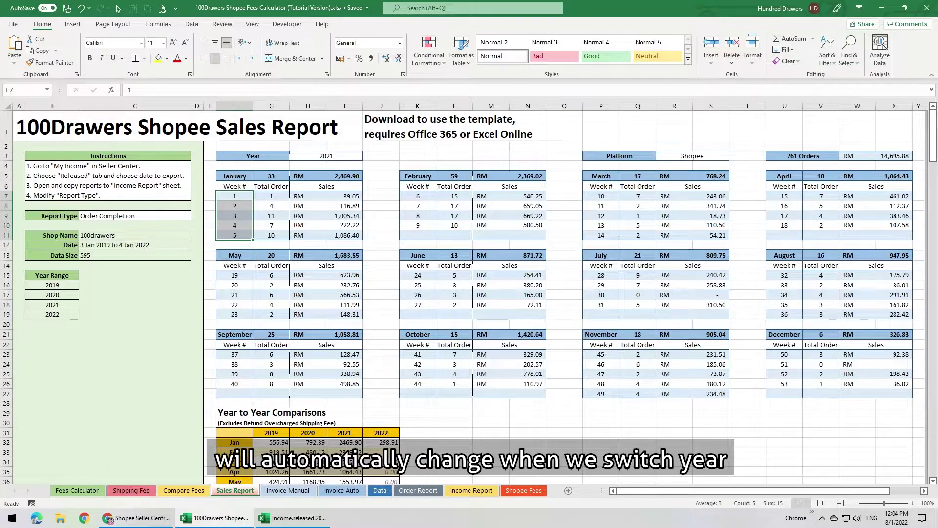
scroll(658, 184, "down", 7)
left_click_drag(235, 195, 398, 324)
left_click_drag(931, 182, 933, 210)
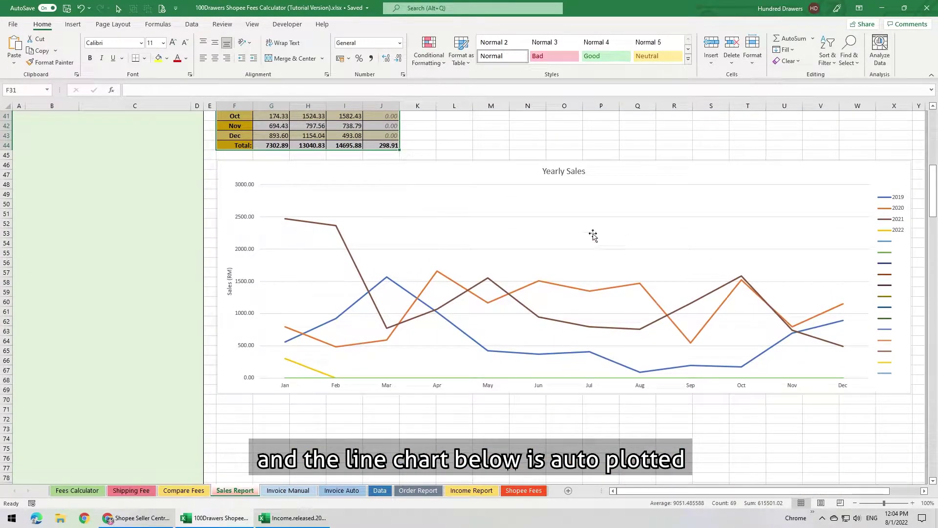
scroll(550, 297, "up", 13)
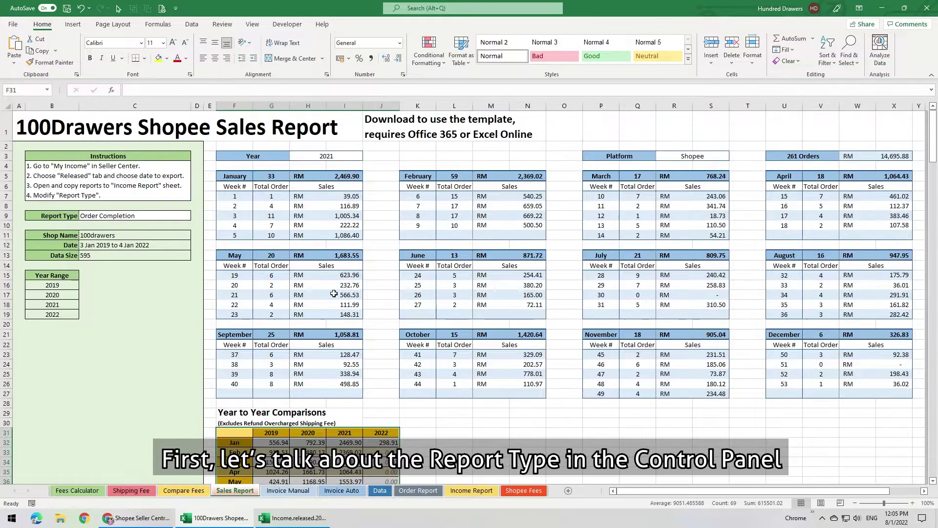
left_click(111, 168)
left_click(110, 215)
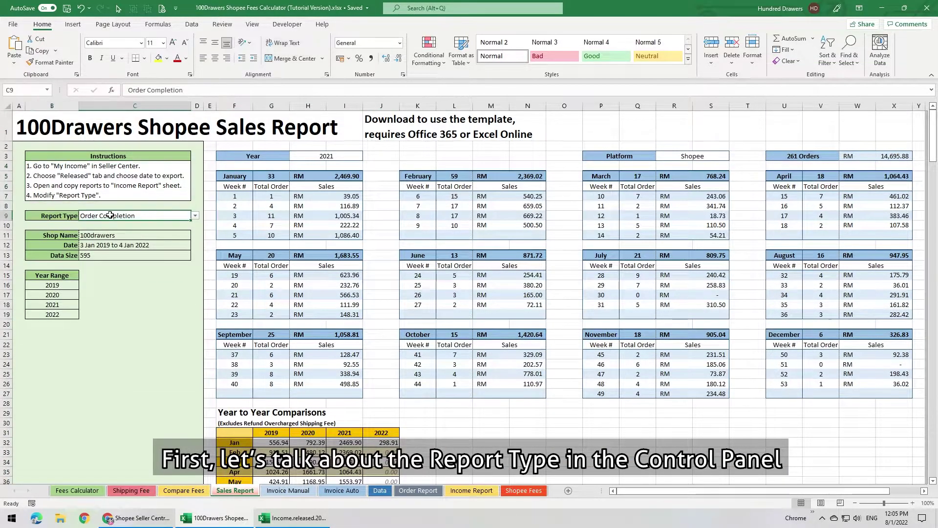
left_click(195, 216)
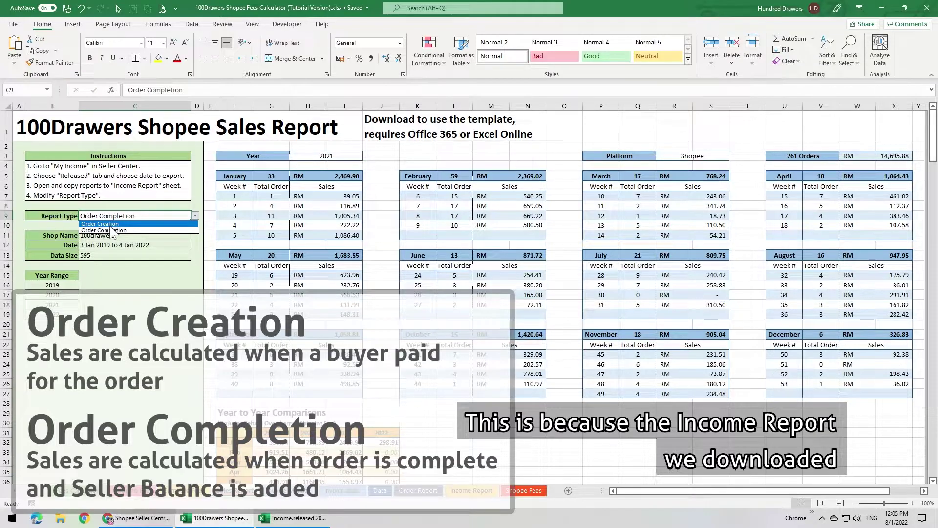
left_click(110, 231)
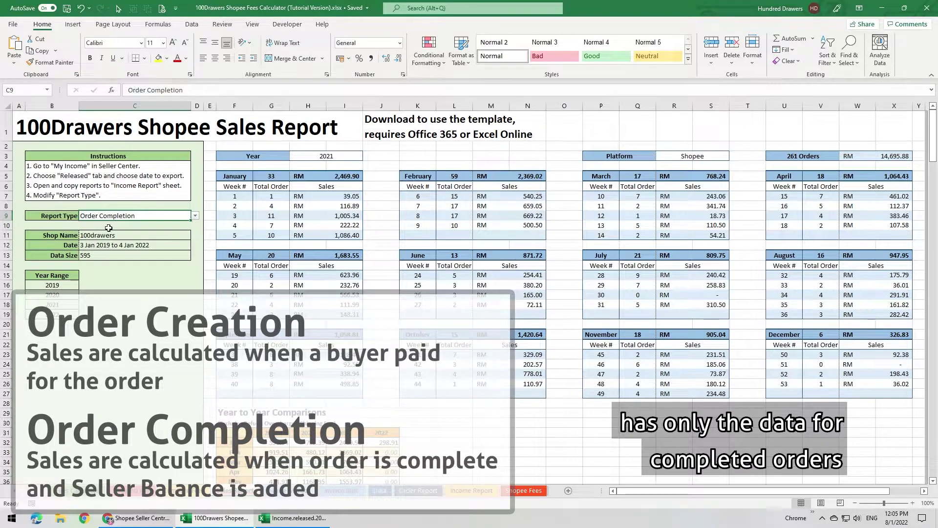
left_click(328, 177)
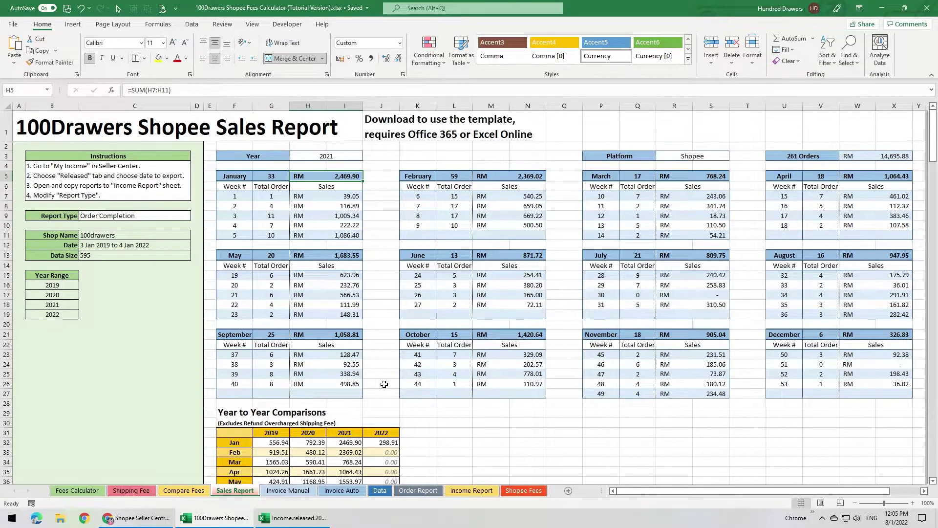
Step: Cycle the report Year through 2020 and 2019, then set it back to 2021
left_click(354, 157)
left_click(368, 157)
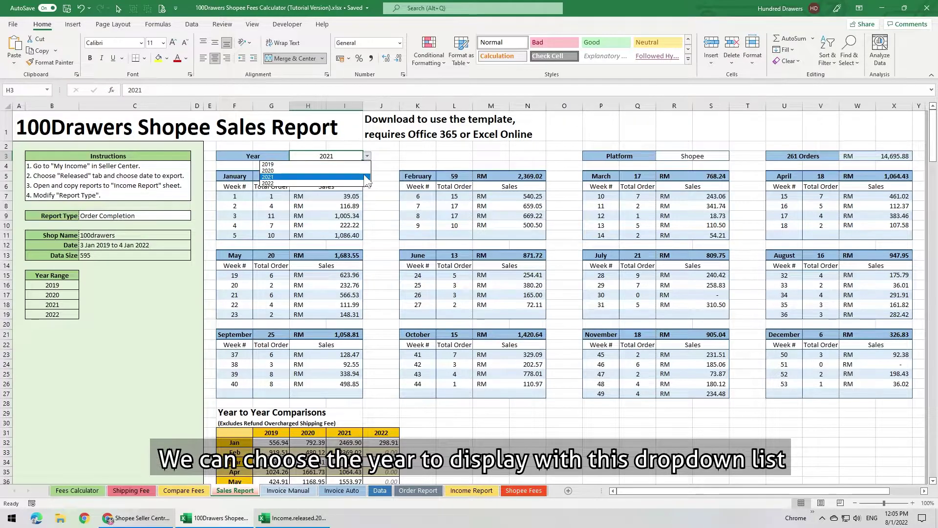
left_click(363, 171)
left_click(367, 156)
left_click(364, 165)
left_click(368, 157)
left_click(354, 181)
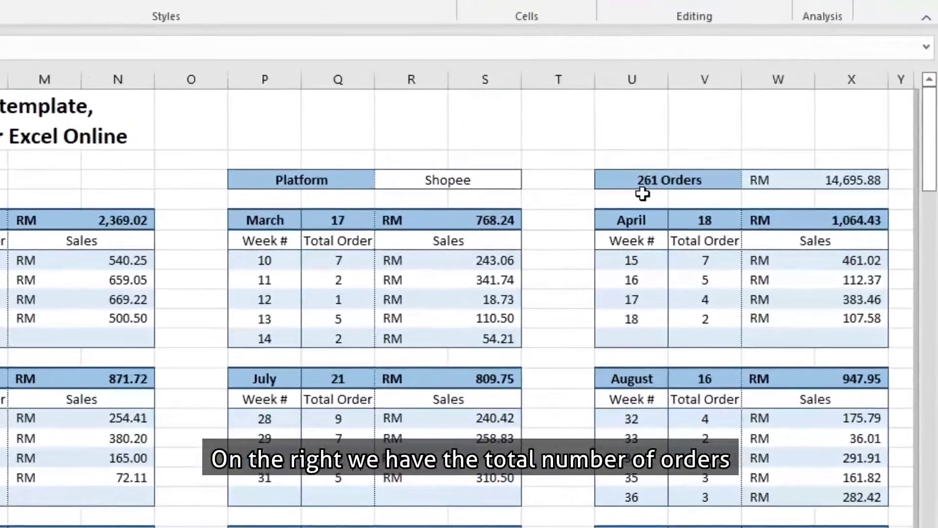
Step: Check the 261 orders, RM 14,695.88 total, and January week 1 sales formula
left_click(687, 181)
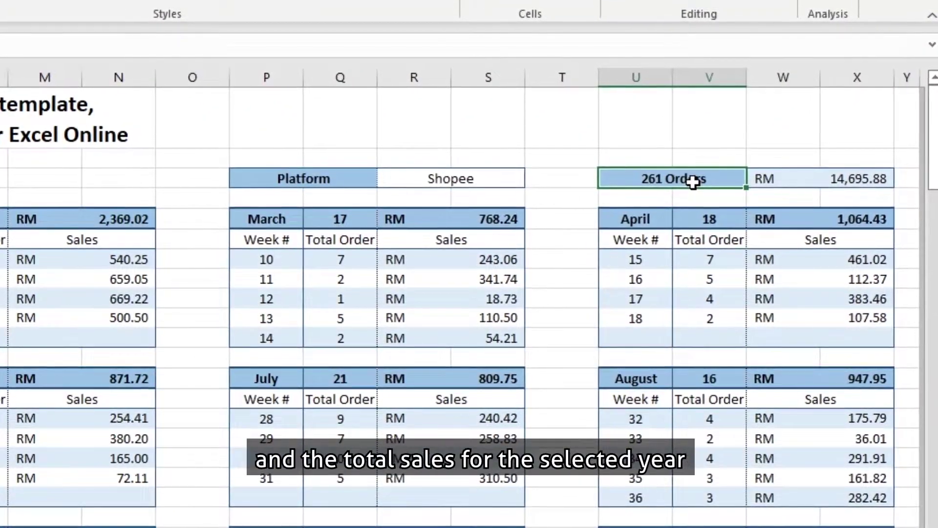
left_click(801, 177)
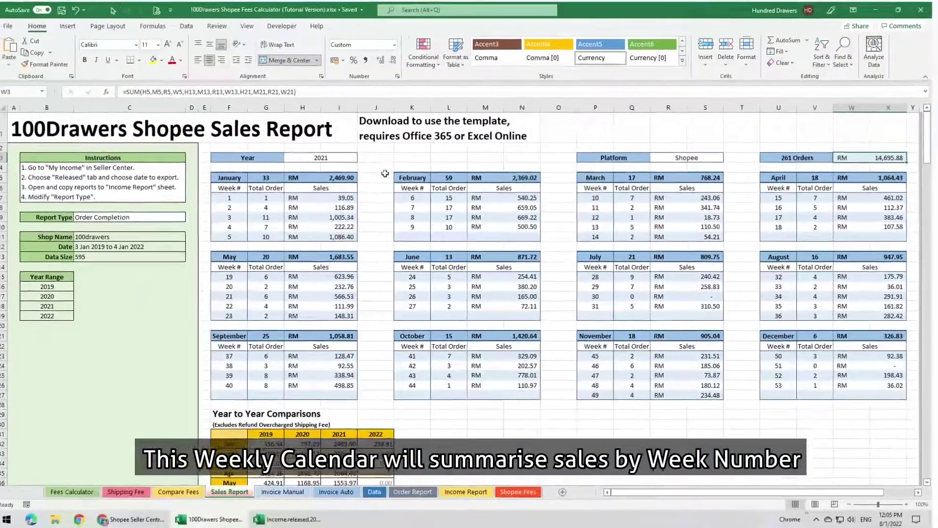
left_click(245, 195)
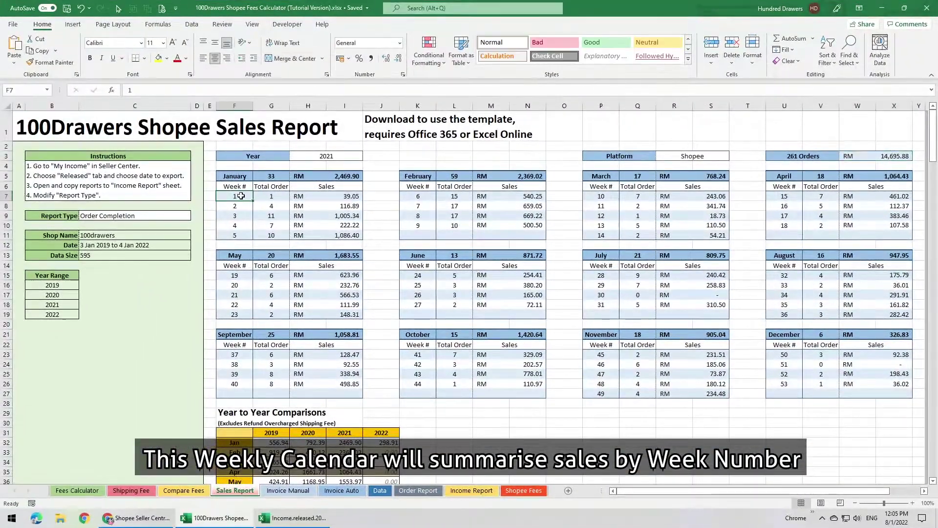
left_click(318, 196)
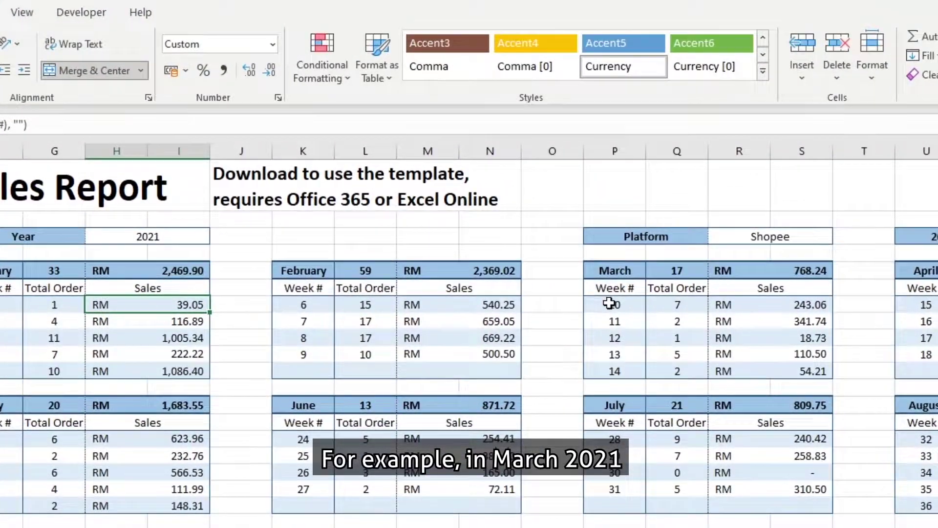
Step: Check March's week numbers 10–14 and set the report Year to 2022
left_click_drag(609, 303, 613, 371)
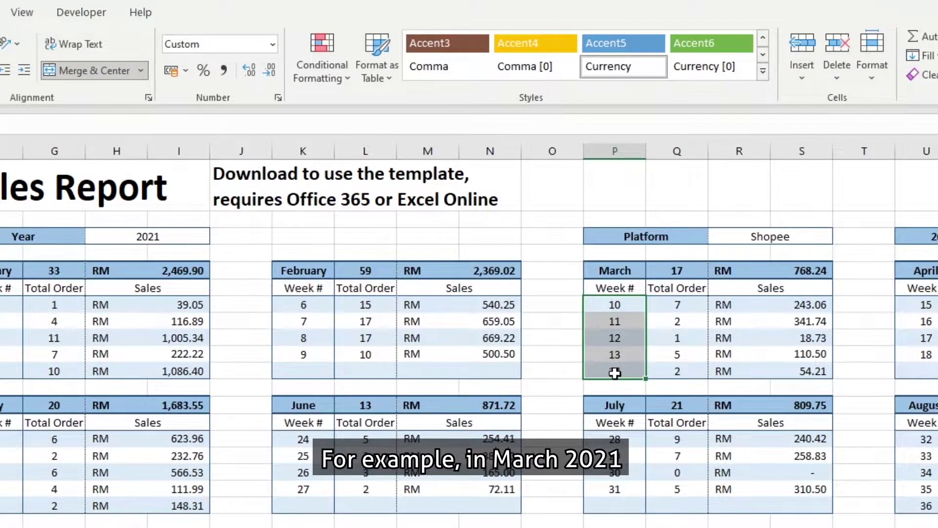
left_click(631, 371)
left_click(188, 236)
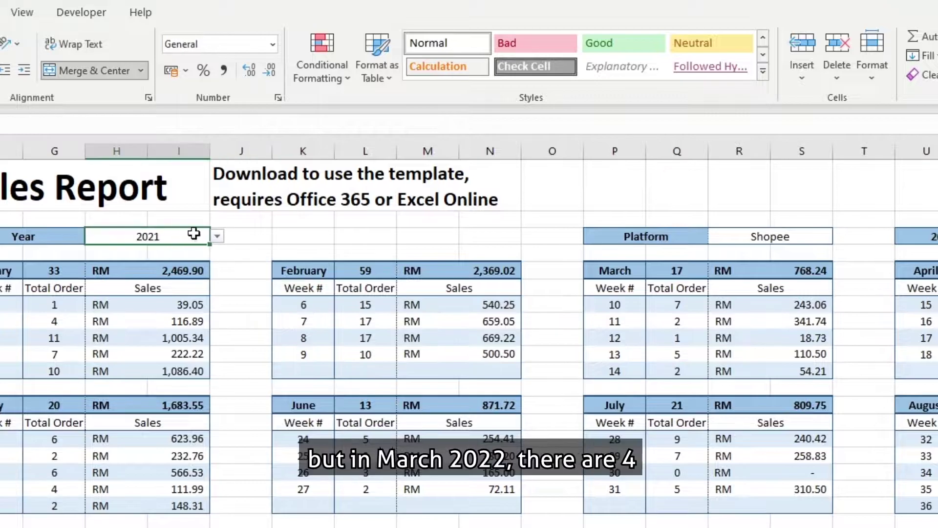
left_click(217, 236)
left_click(155, 283)
Step: Inspect the week-number formulas for March, January weeks 1–5 and February
left_click(605, 366)
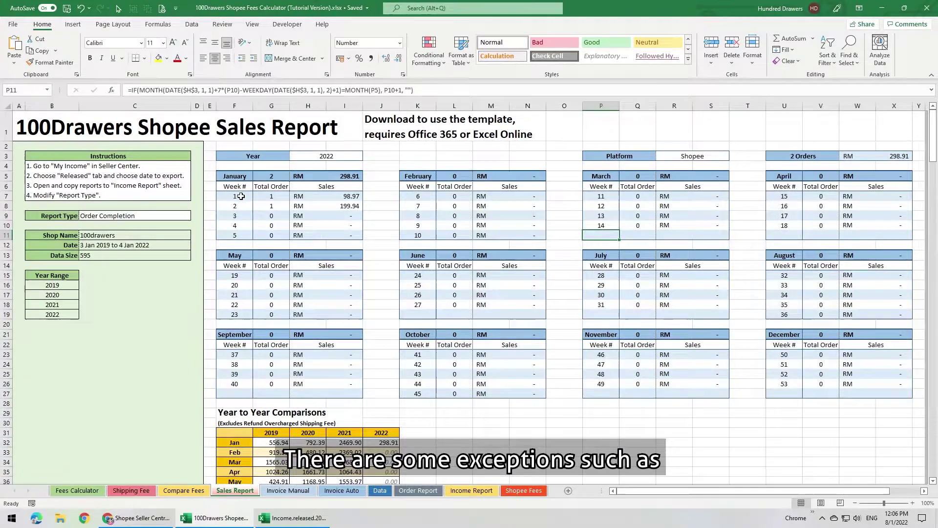
left_click_drag(241, 195, 242, 237)
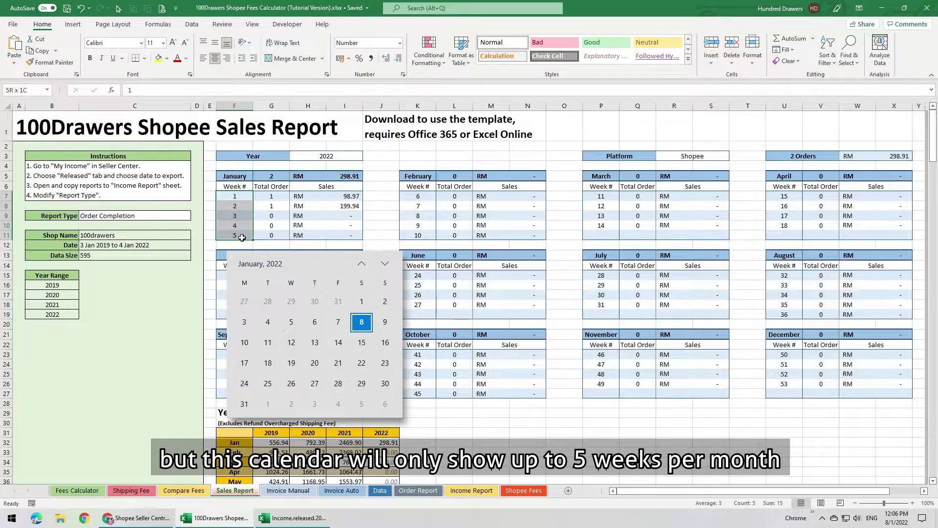
left_click_drag(242, 237, 242, 237)
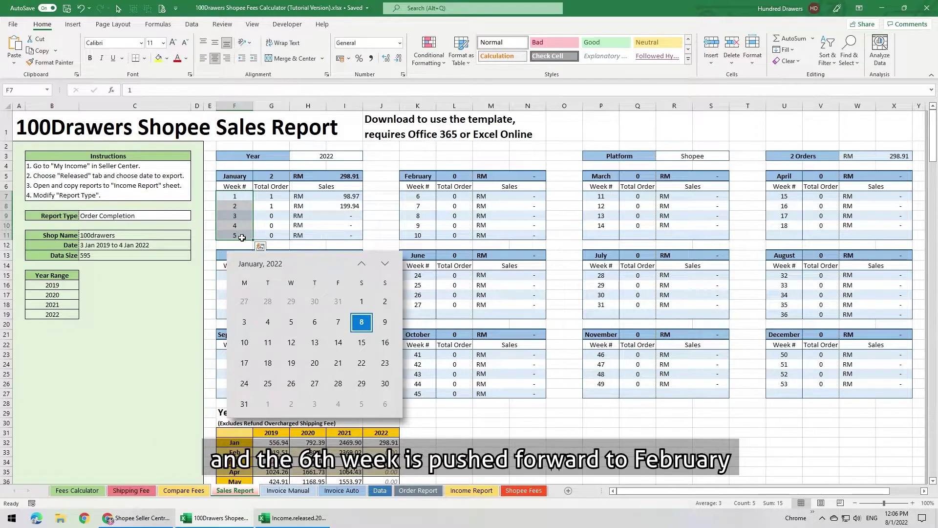
left_click(421, 196)
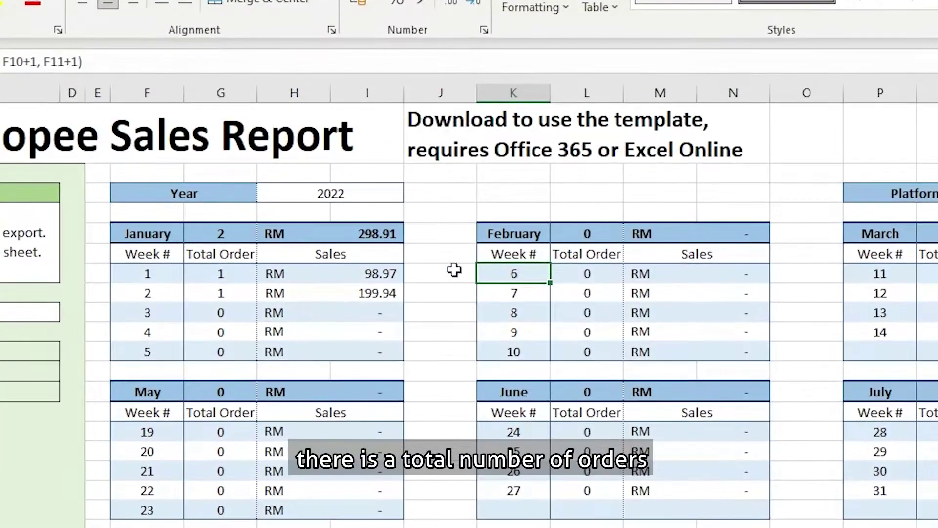
Step: Review January's total orders and the =SUM total sales formula without changing it
left_click(226, 235)
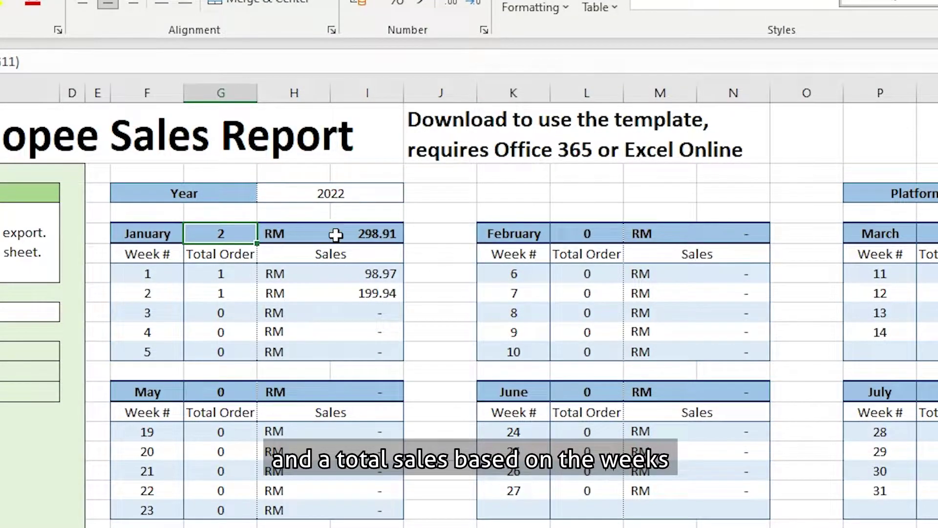
left_click(364, 235)
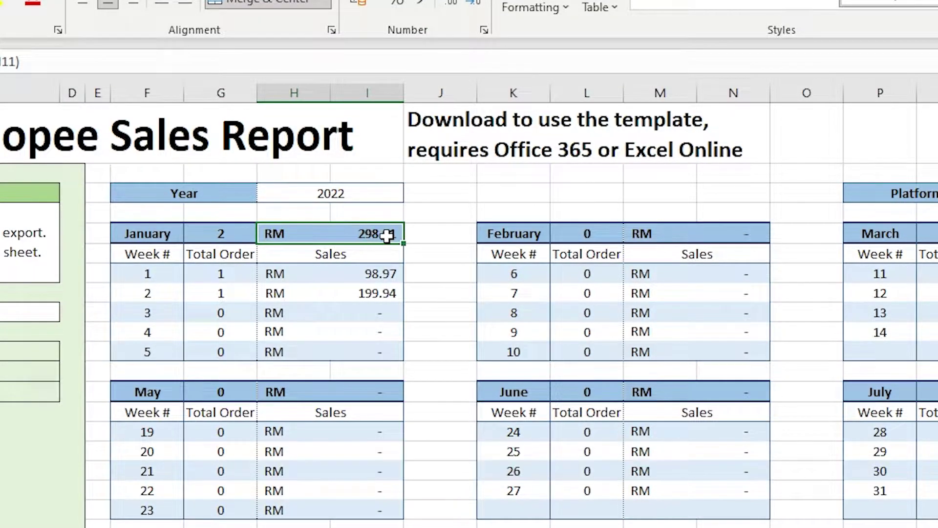
double_click(384, 233)
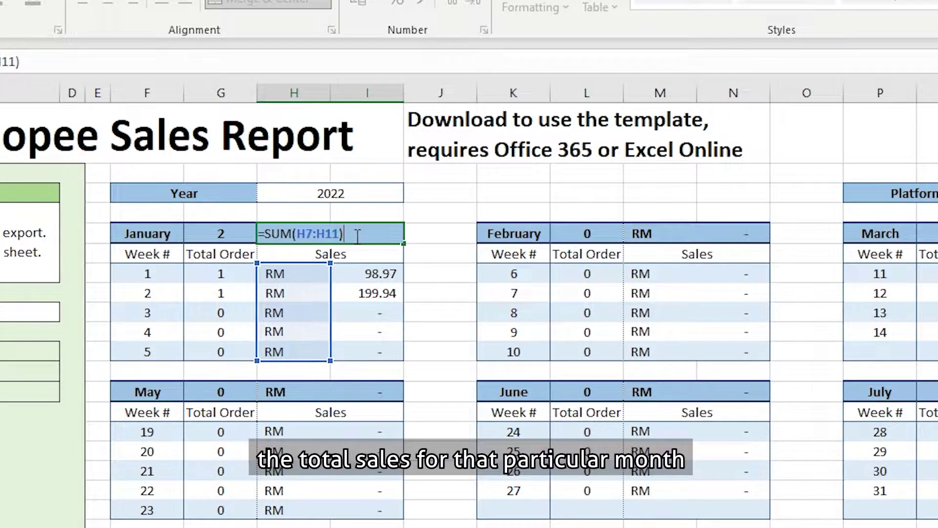
key("Escape")
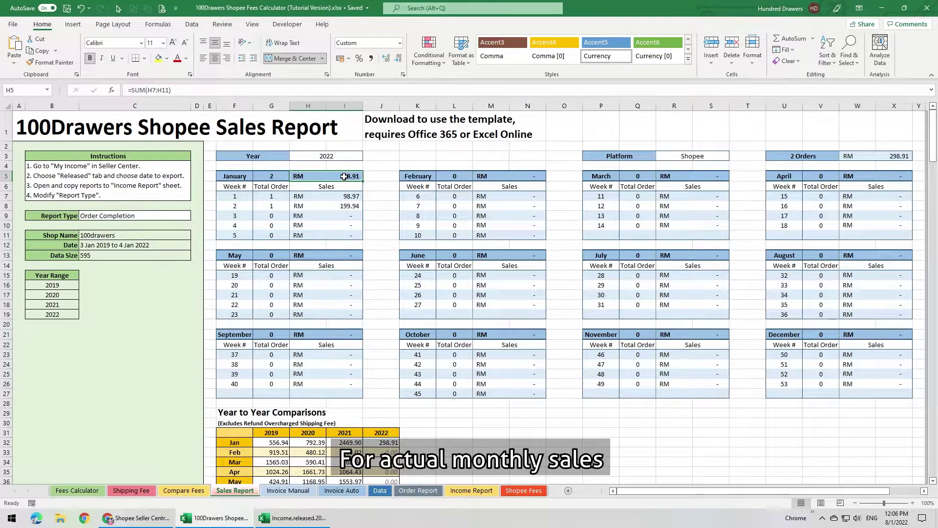
Step: Examine the comparison table's 2019 year header and Total formulas without changing them
left_click_drag(933, 156, 933, 189)
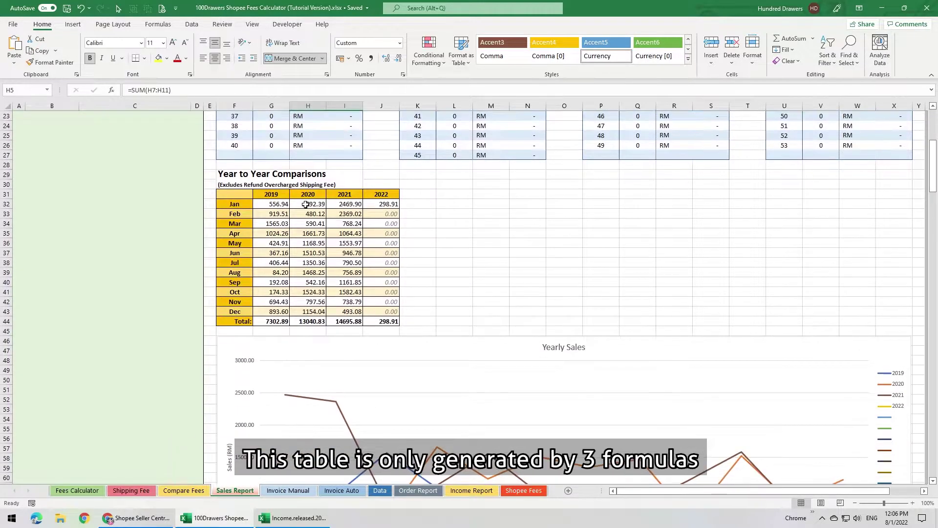
left_click(265, 195)
left_click(292, 90)
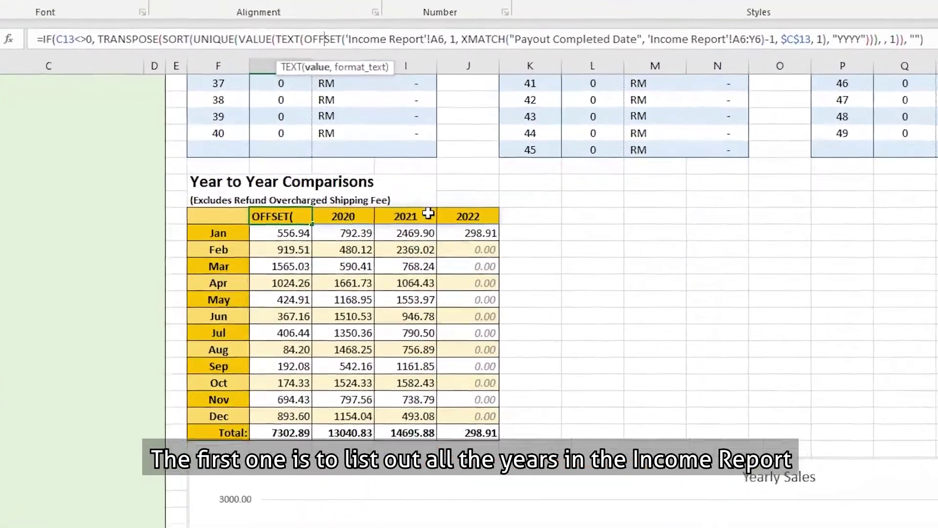
key("Escape")
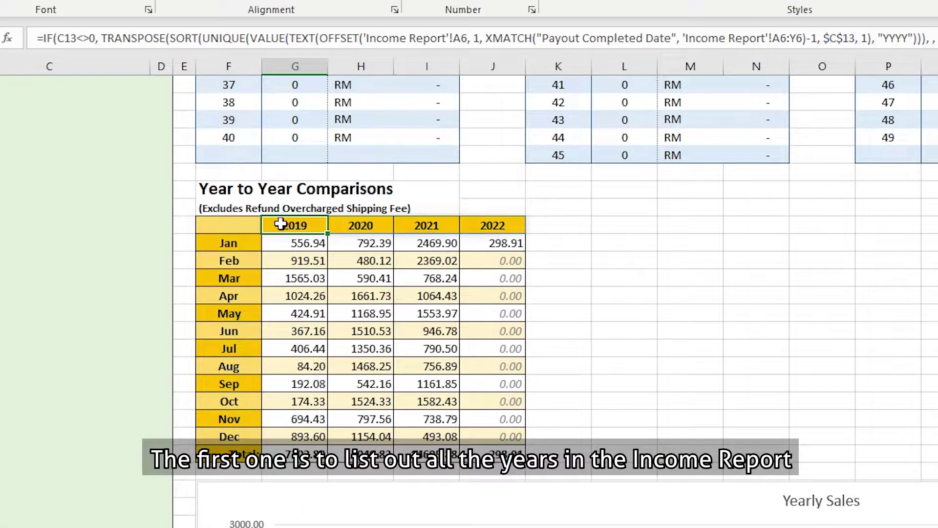
double_click(303, 454)
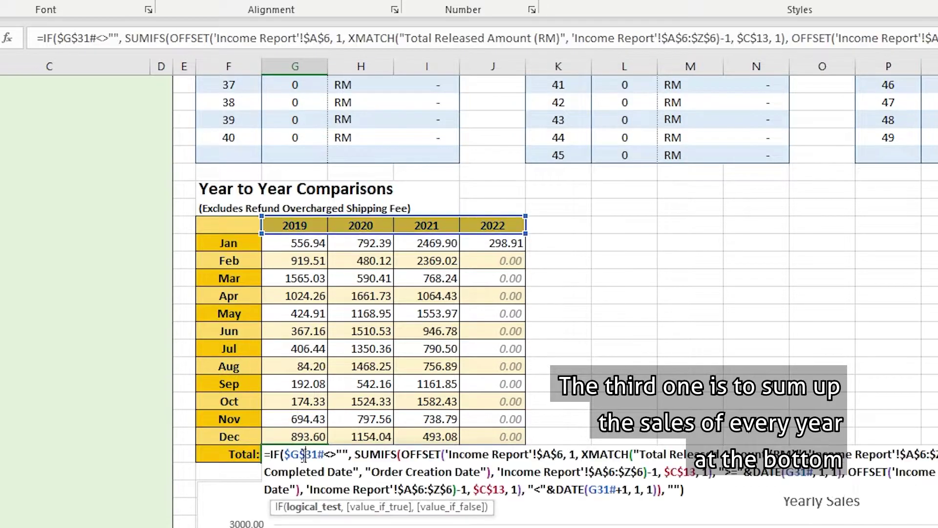
key("Escape")
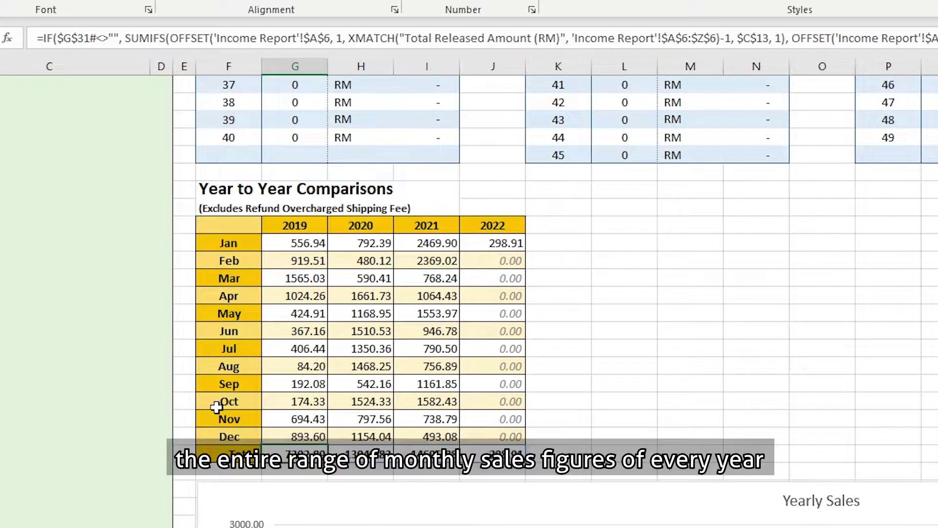
Step: Expand the formula bar to review the full Jan 2019 sales formula
left_click(302, 245)
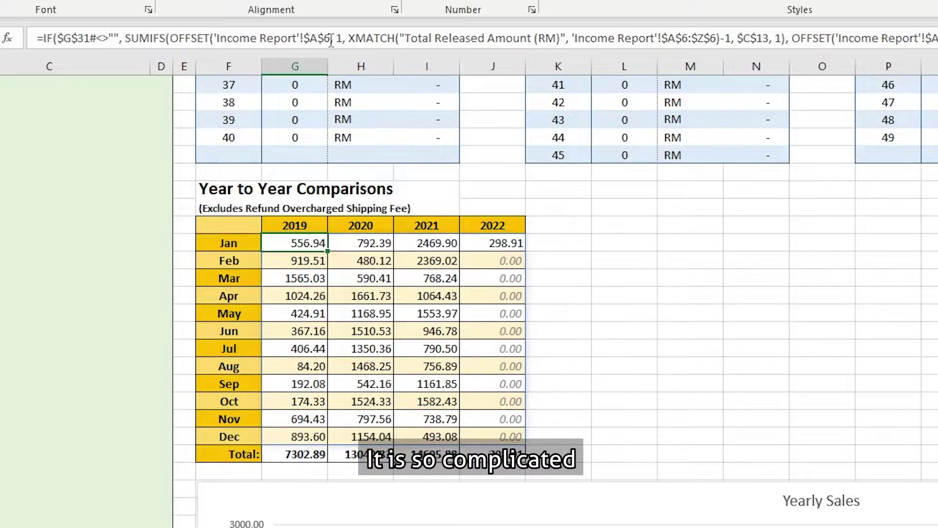
left_click_drag(330, 49, 332, 89)
left_click(332, 73)
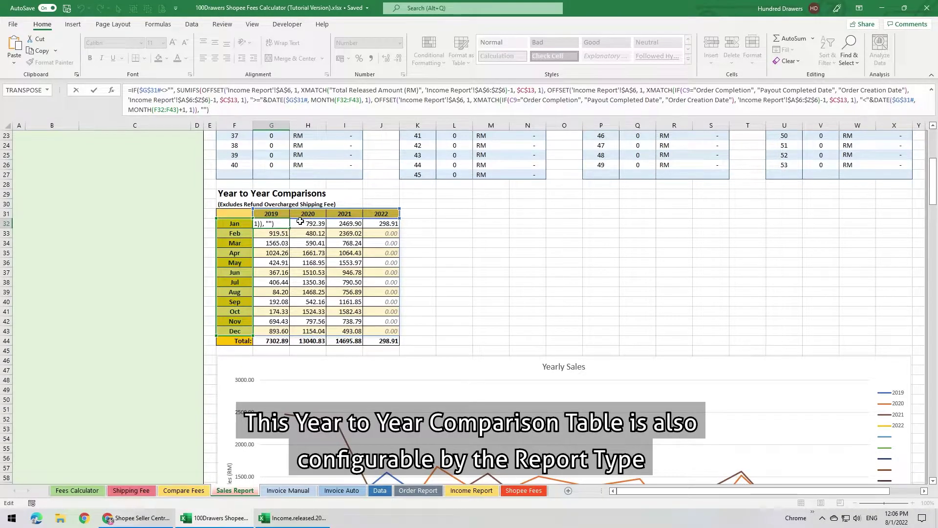
key("Escape")
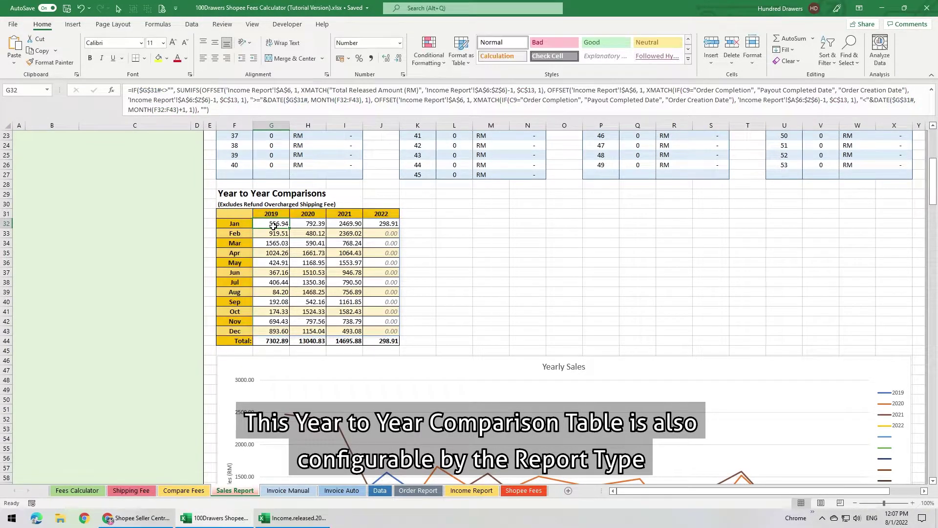
Step: Set the Report Type dropdown to Order Creation
scroll(304, 253, "up", 8)
left_click(173, 235)
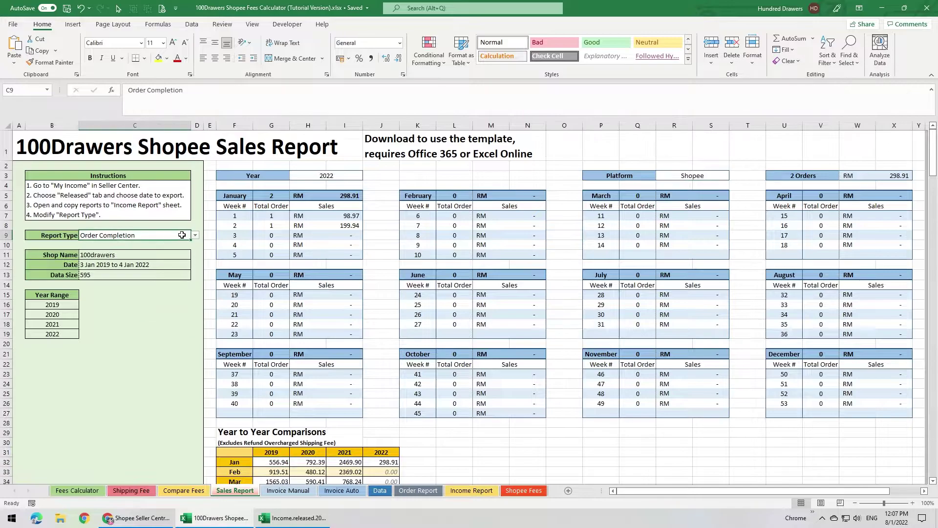
left_click(195, 235)
left_click(152, 242)
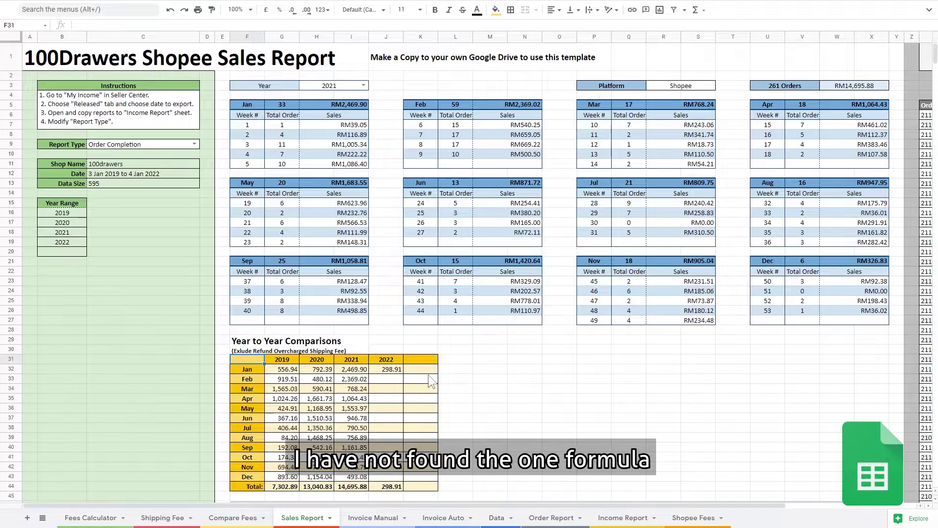
left_click(285, 370)
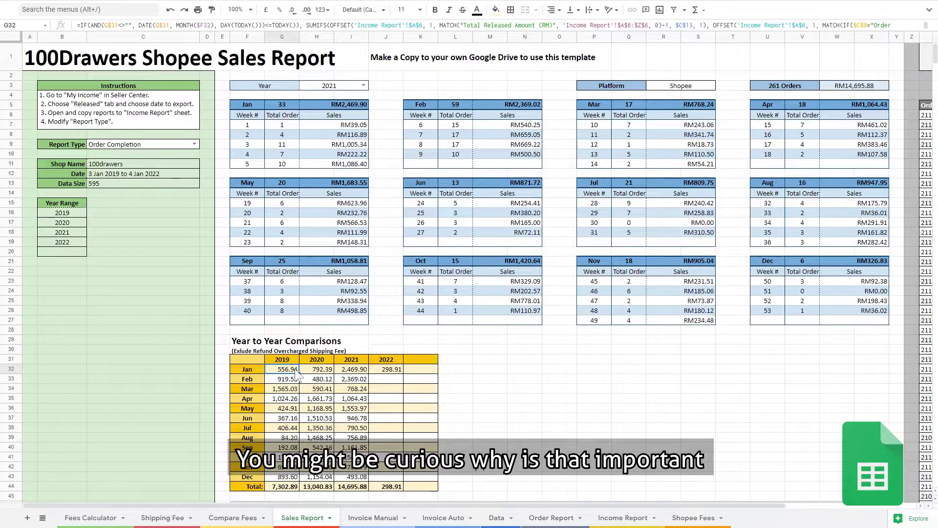
left_click(317, 372)
left_click(353, 371)
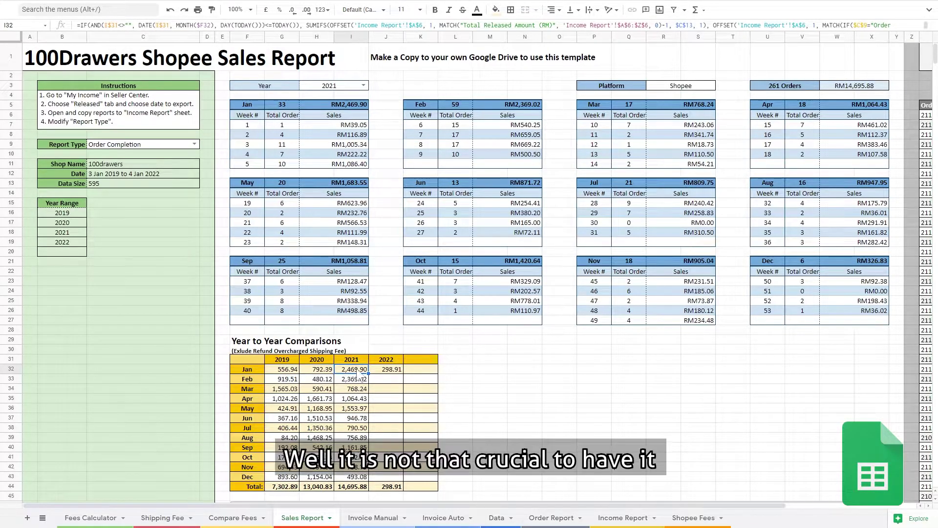
left_click(388, 371)
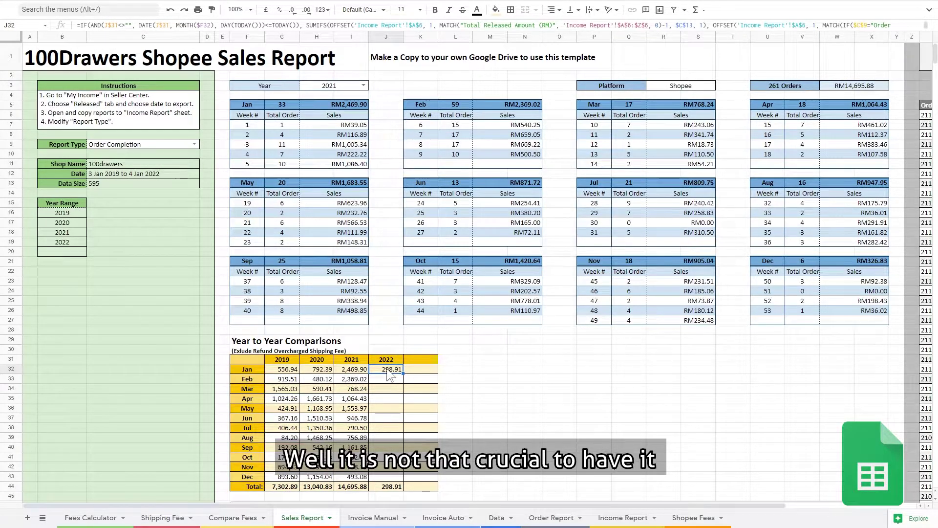
left_click(289, 373)
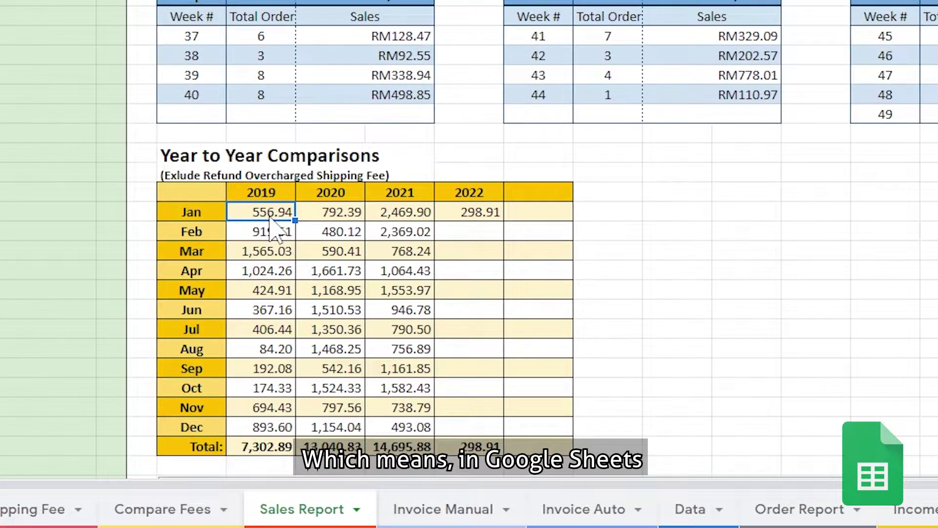
double_click(271, 217)
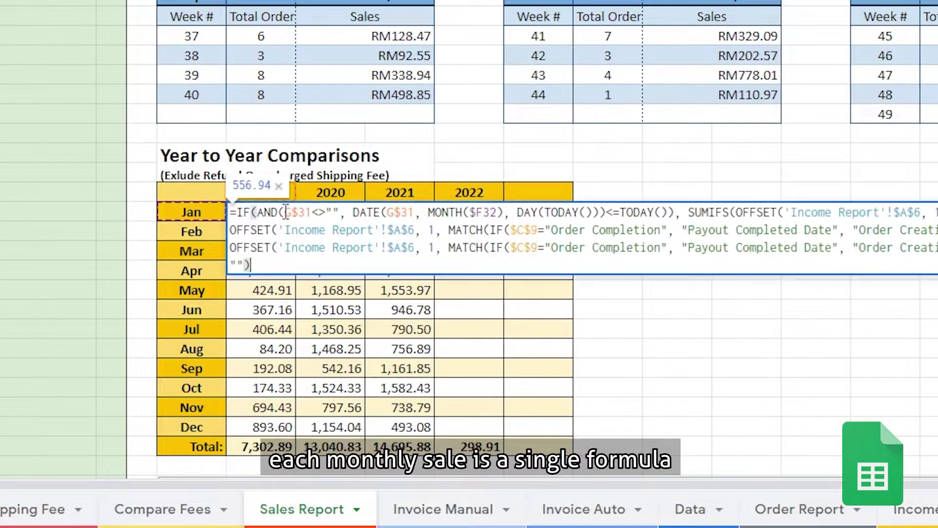
key("Escape")
double_click(324, 210)
key("Escape")
double_click(415, 211)
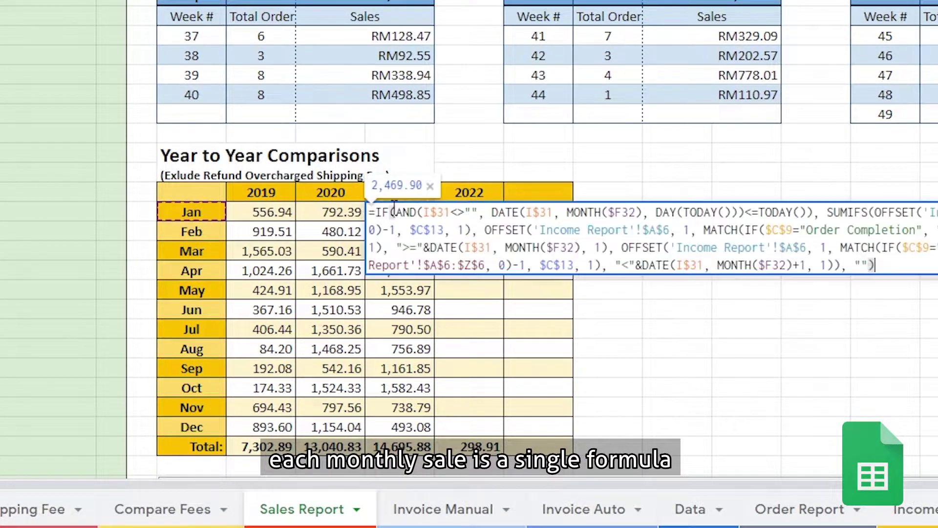
left_click(332, 329)
double_click(522, 216)
key("Escape")
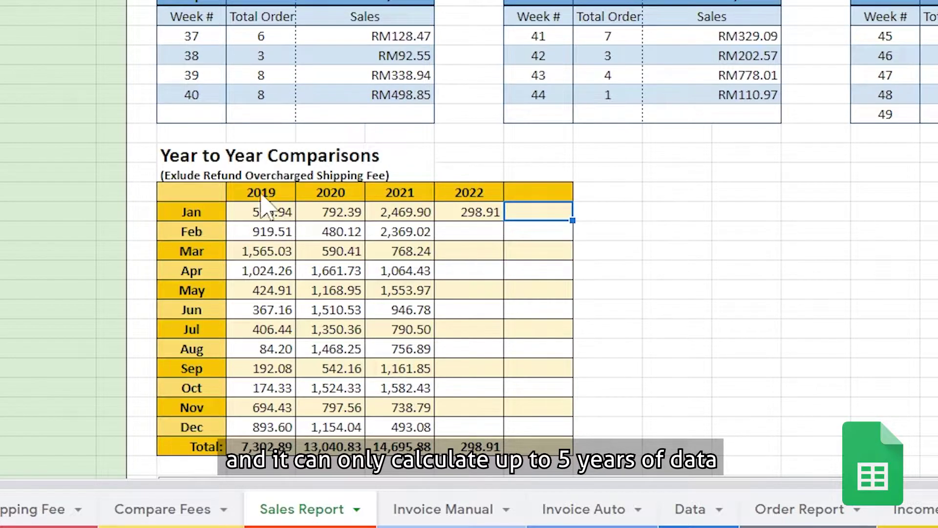
left_click(557, 198)
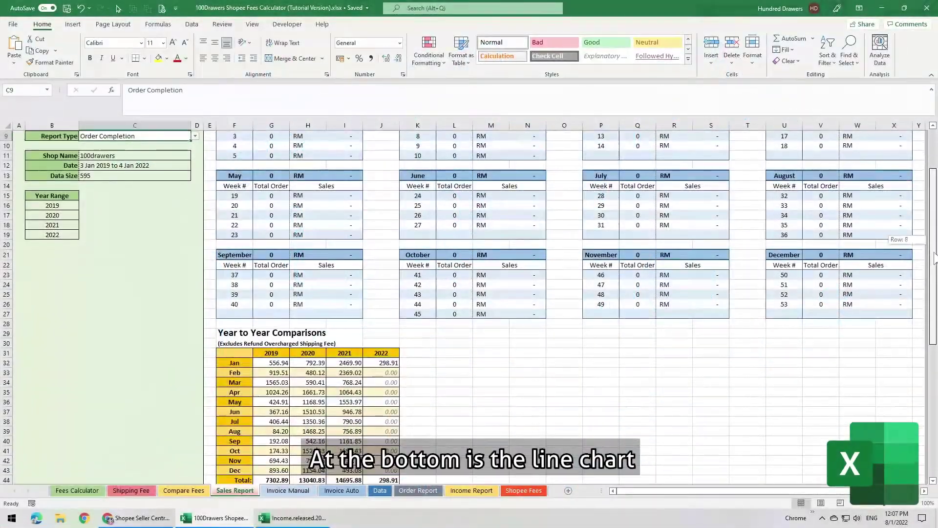
Step: Review the Yearly Sales chart and the Order ID helper list
left_click_drag(934, 259, 934, 393)
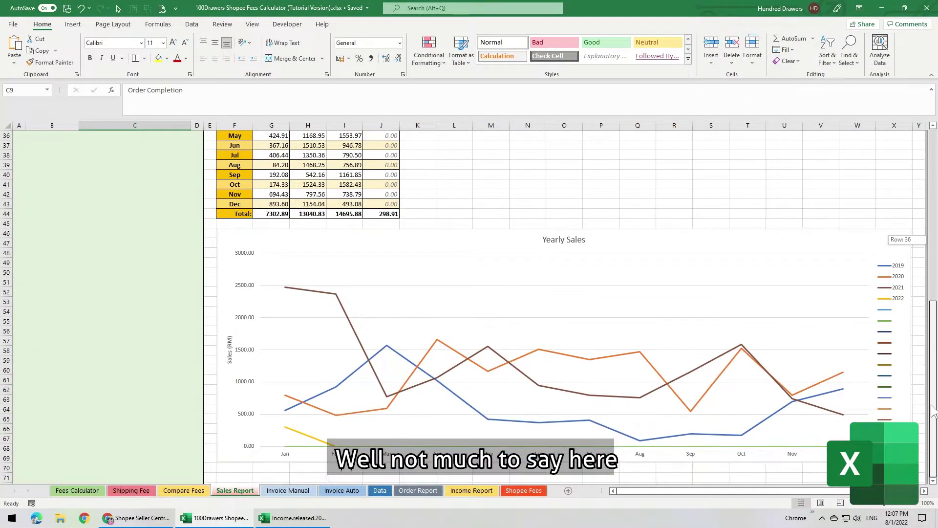
left_click(549, 259)
left_click(479, 228)
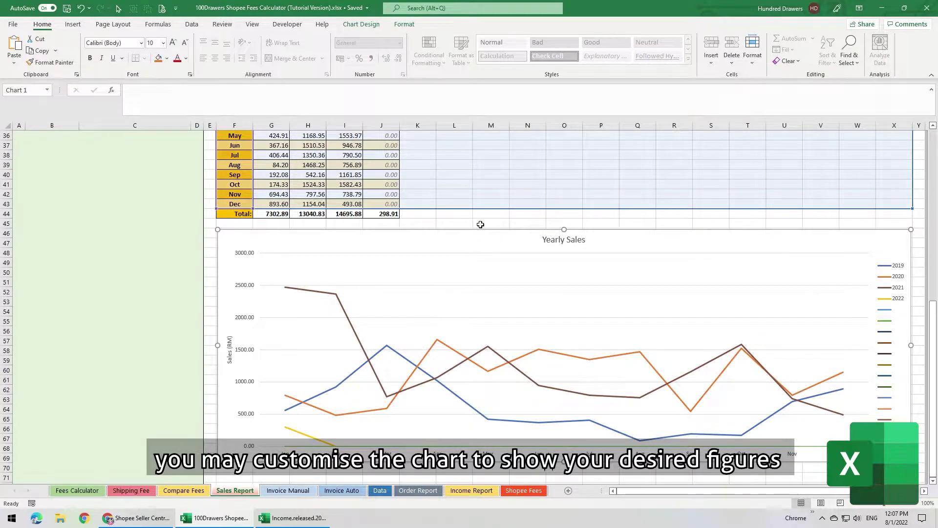
left_click(782, 223)
left_click_drag(759, 487, 790, 488)
left_click_drag(934, 361, 935, 150)
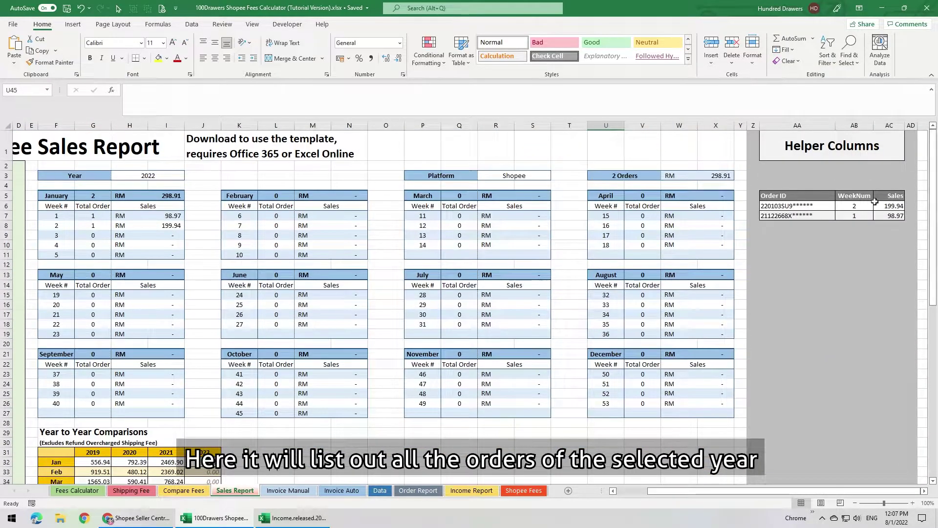
left_click(814, 198)
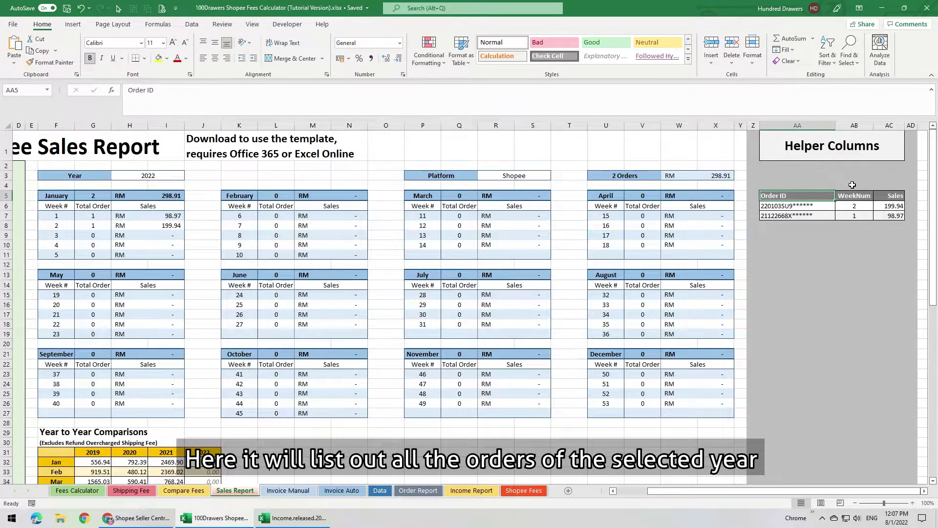
Step: Choose 2021 from the Year cell dropdown
left_click(148, 175)
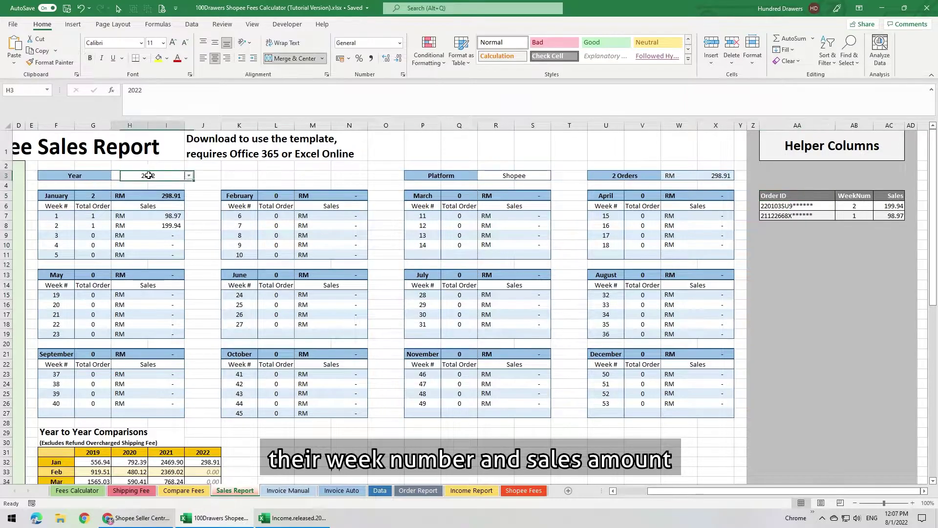
left_click(189, 175)
left_click(154, 196)
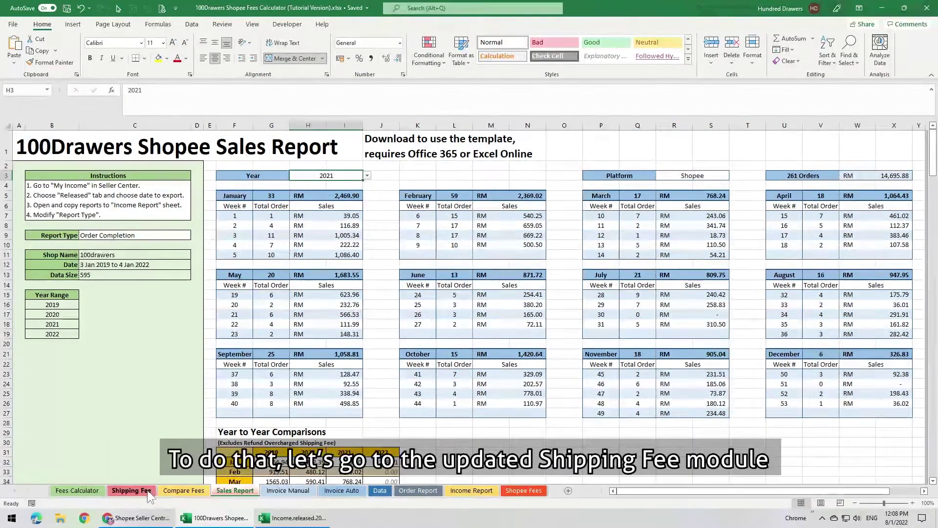
Step: In the Shipping Fee sheet, check Courier Name, per-courier totals, overcharged counts and the first overcharged order
left_click(125, 491)
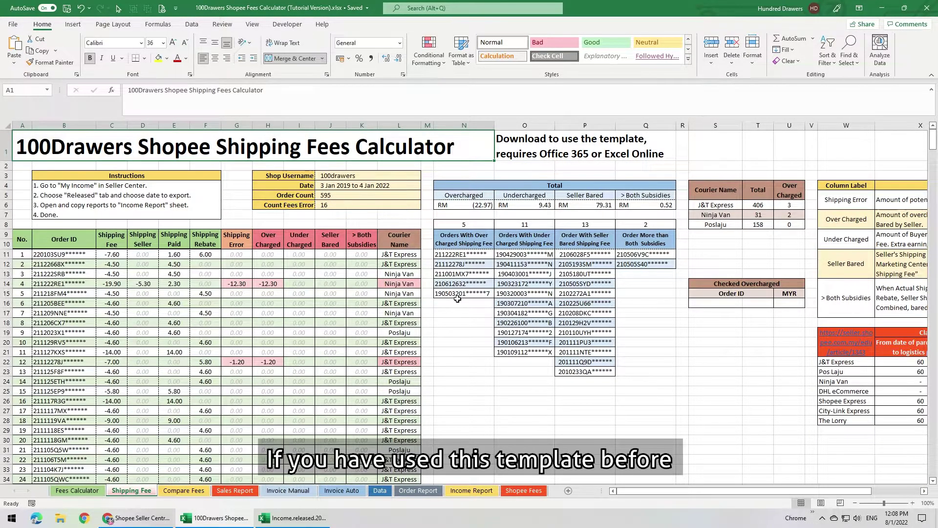
left_click(409, 242)
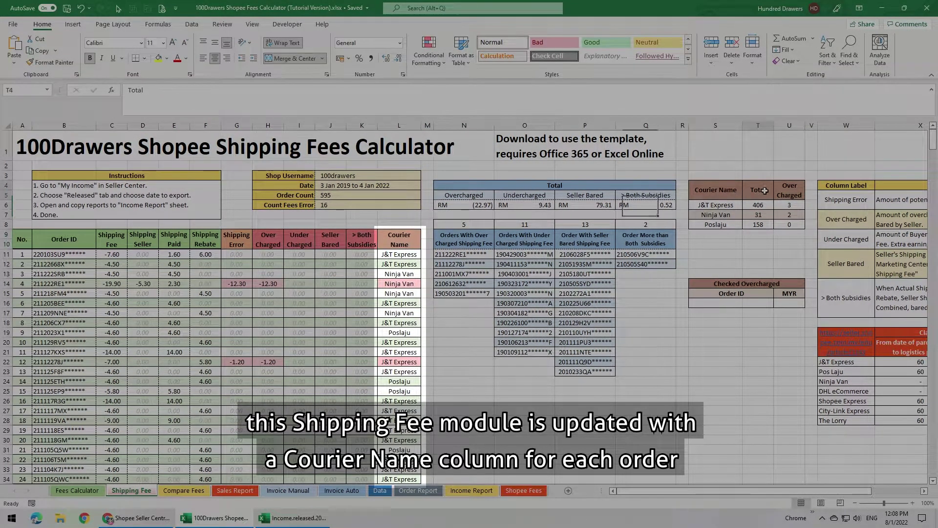
left_click(757, 216)
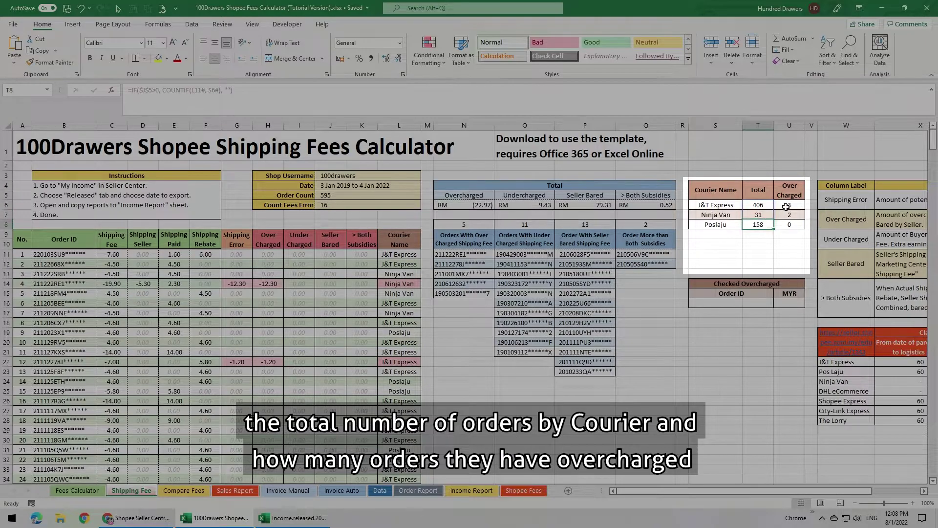
left_click_drag(787, 205, 787, 224)
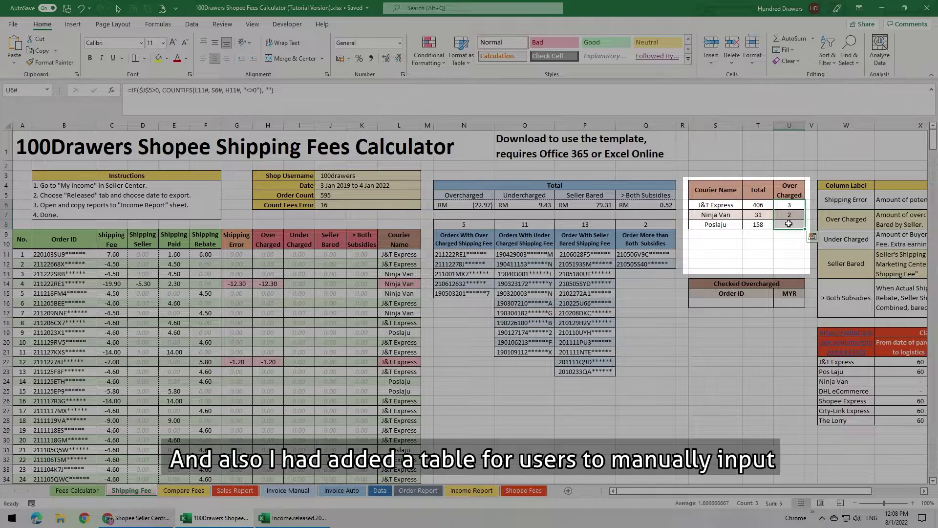
left_click(730, 302)
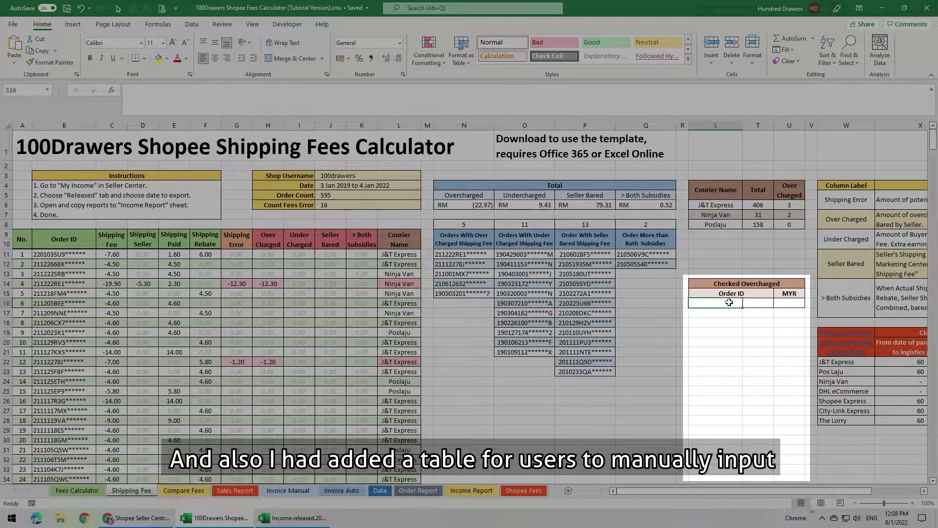
left_click(464, 256)
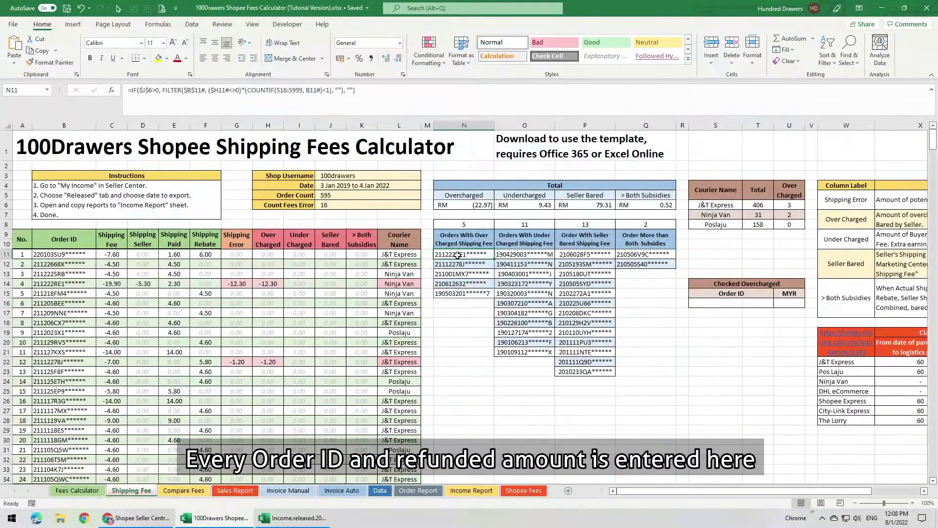
Step: Copy the first overcharged order ID into Checked Overcharged and enter its 12.30 refund
right_click(458, 253)
left_click(472, 271)
right_click(715, 302)
left_click(760, 98)
left_click(789, 303)
type("12.30")
left_click_drag(716, 303, 716, 342)
left_click(715, 342)
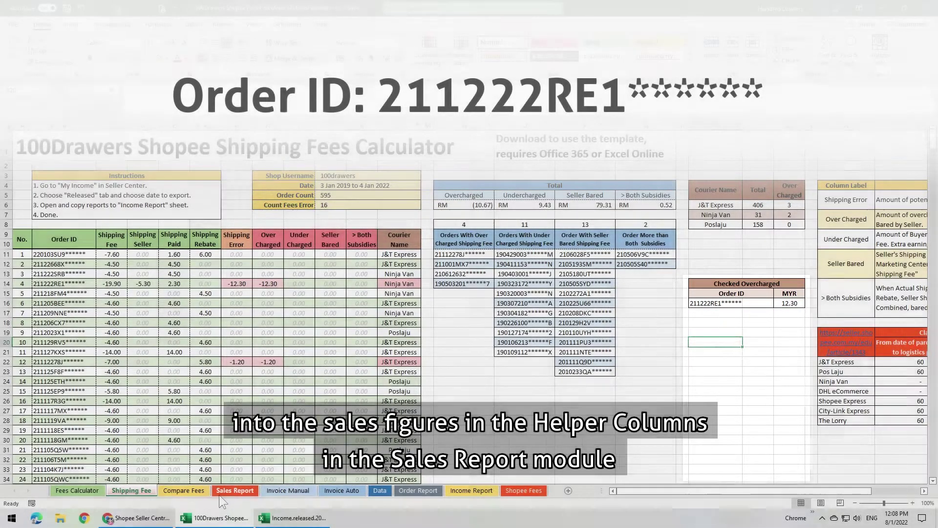
Step: Review the Sales figures in the Sales Report helper columns
left_click(235, 489)
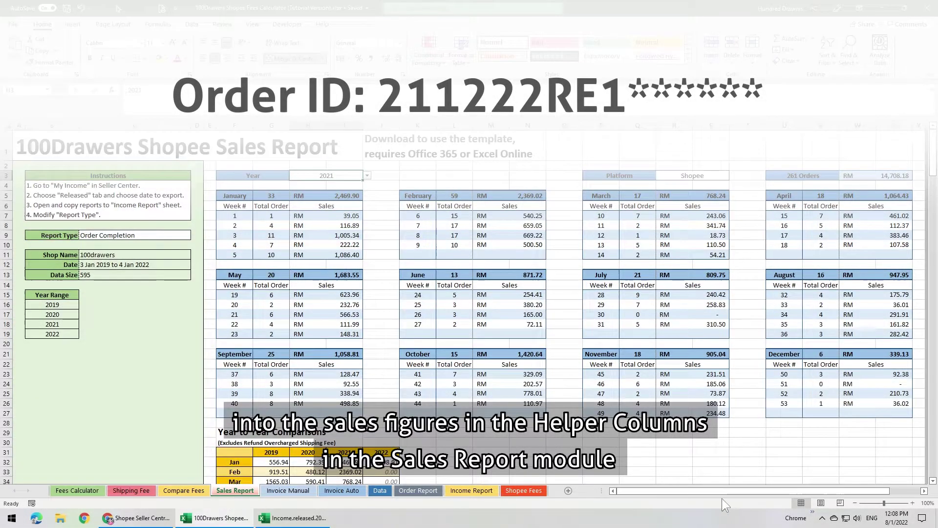
left_click_drag(785, 490, 815, 494)
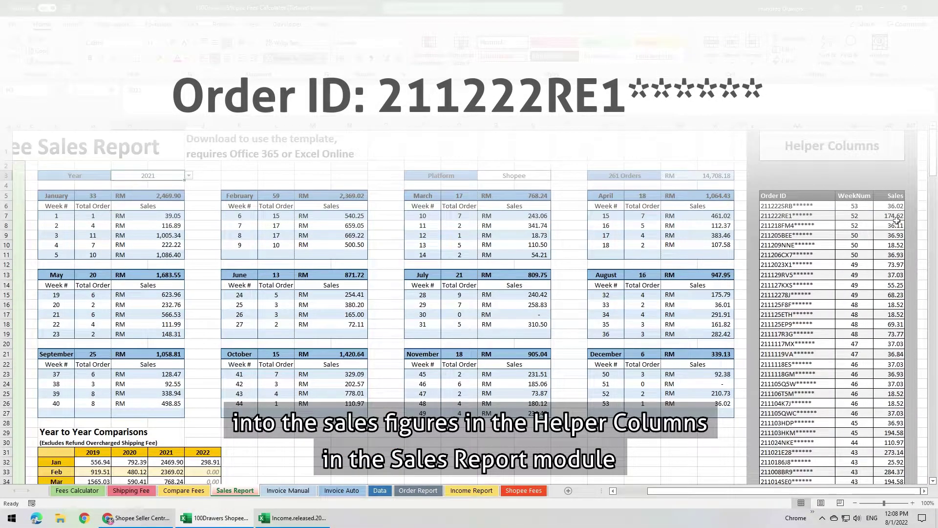
left_click_drag(895, 205, 901, 383)
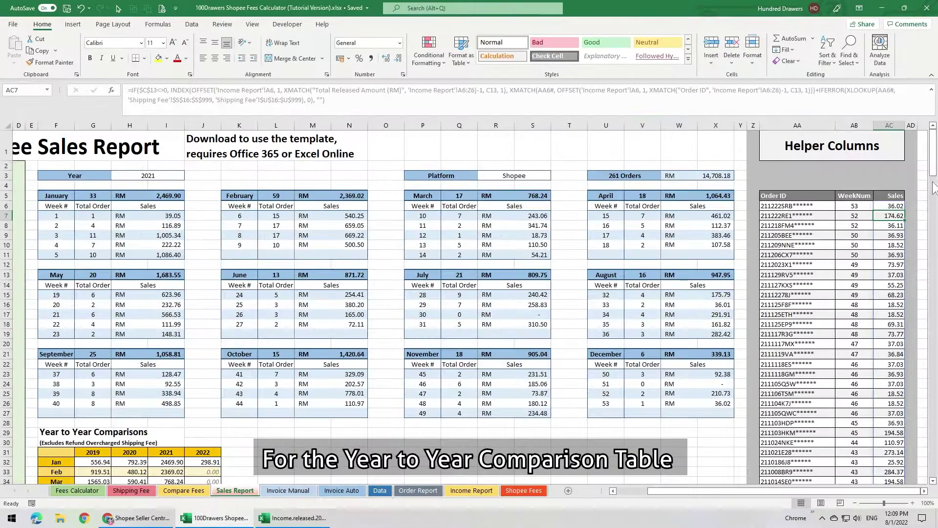
left_click_drag(933, 142, 933, 200)
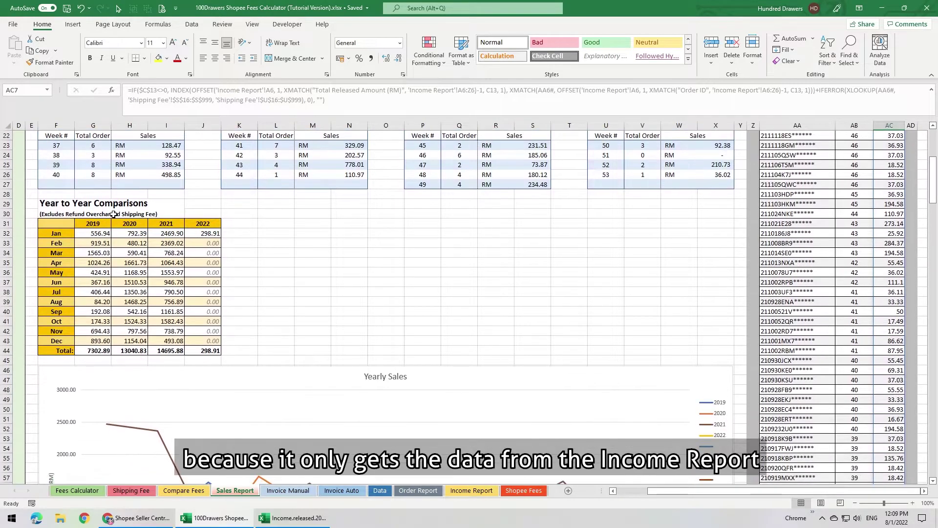
Step: Inspect the formula behind the 2019 January sales figure
left_click(92, 232)
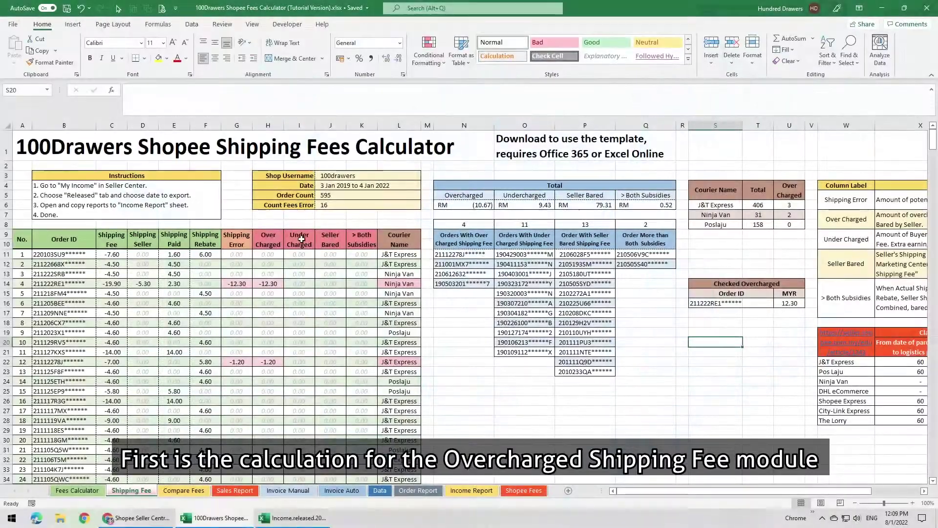
left_click(251, 253)
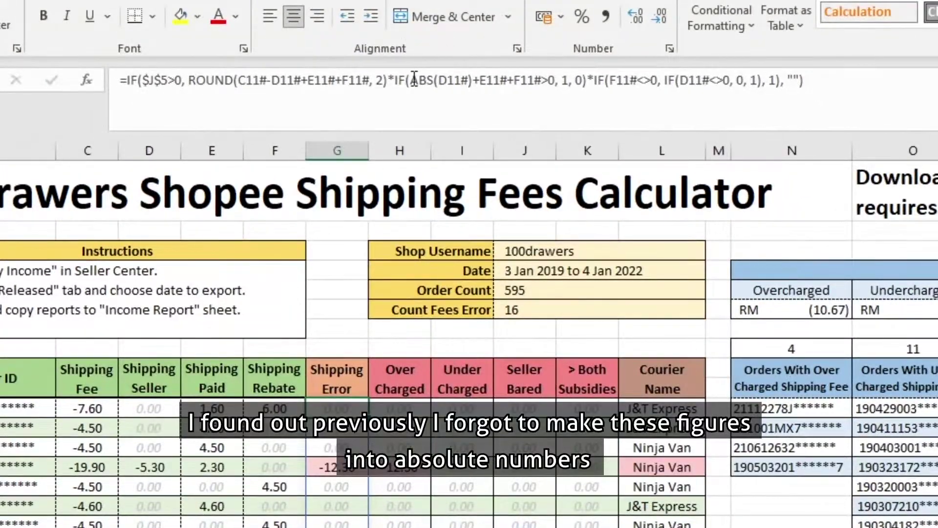
left_click_drag(386, 73, 475, 83)
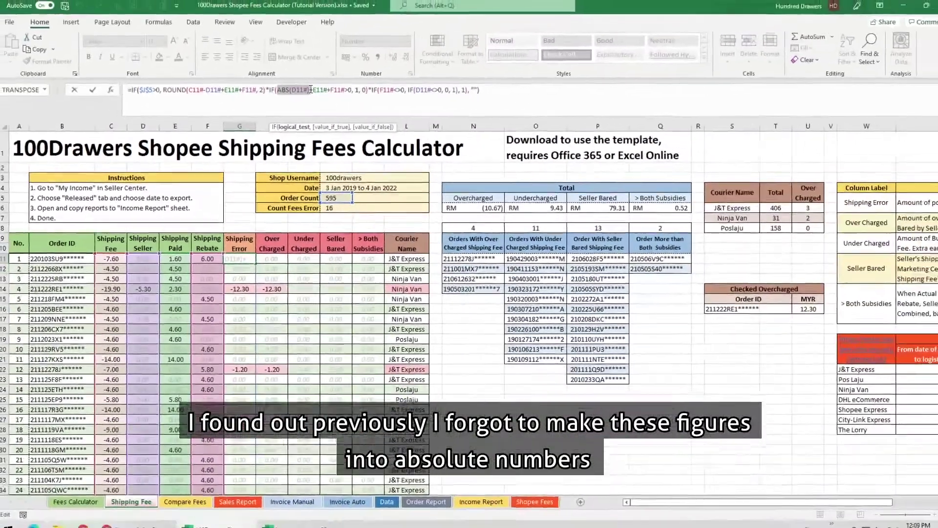
key("Escape")
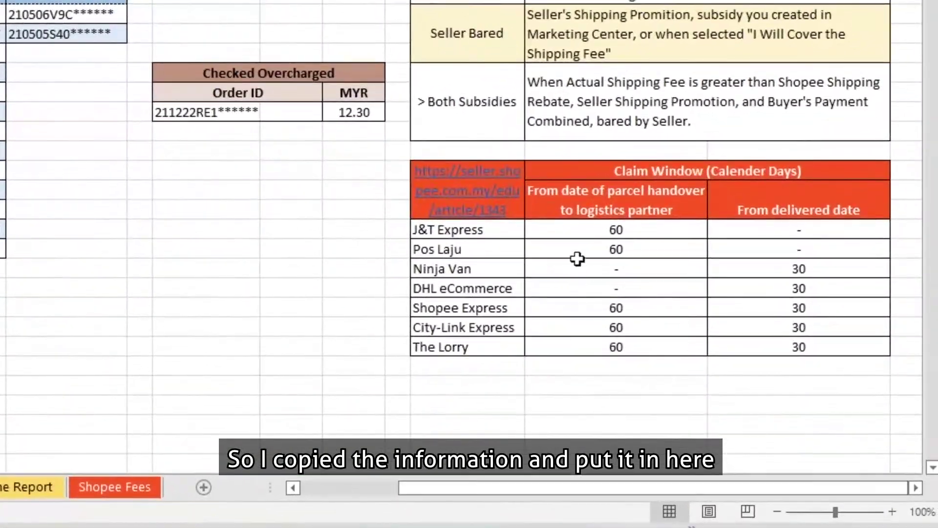
left_click_drag(601, 163, 477, 342)
left_click(614, 326)
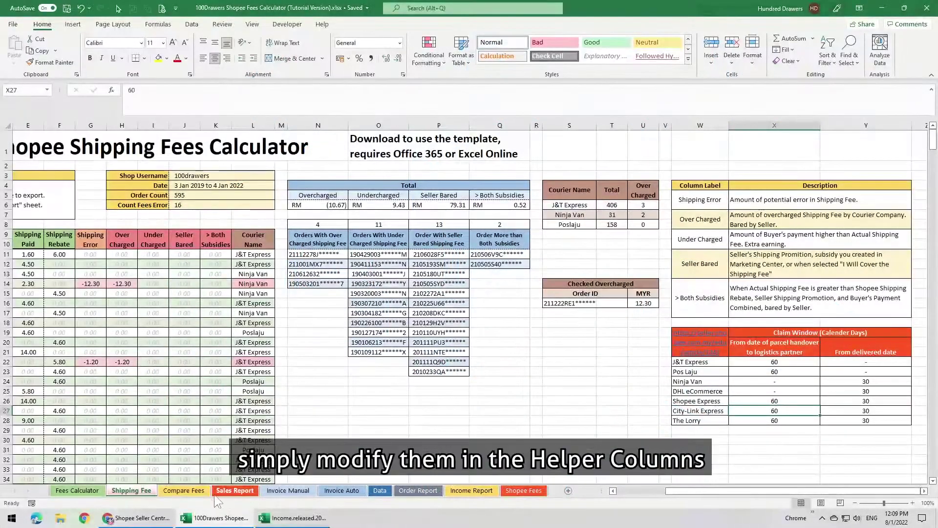
Step: In Compare Fees, review the program fee rates, including RM40 FS + 10% CCB
left_click(179, 490)
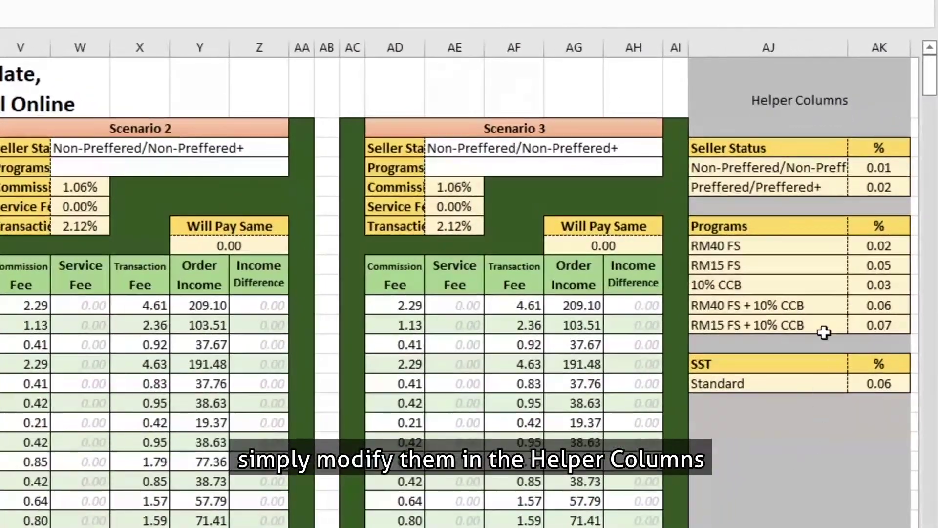
left_click(891, 304)
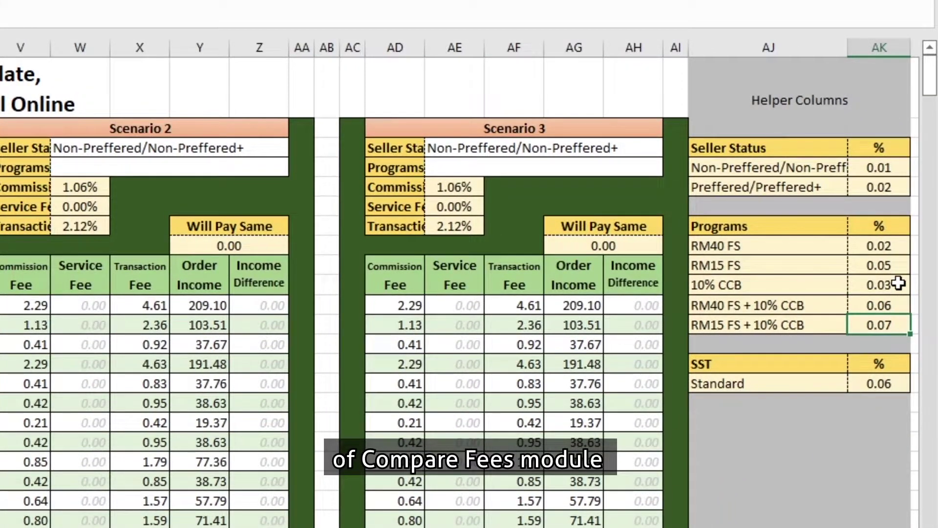
left_click_drag(896, 261, 896, 324)
left_click(887, 308)
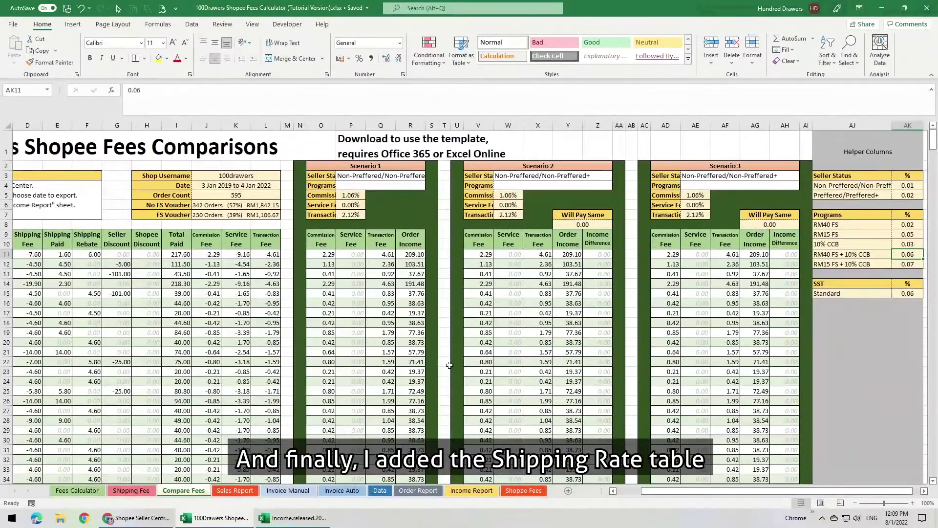
Step: View the Shopee Fees rate table down to the Above 15KG weight band
left_click(524, 490)
left_click_drag(937, 181, 936, 332)
left_click(57, 468)
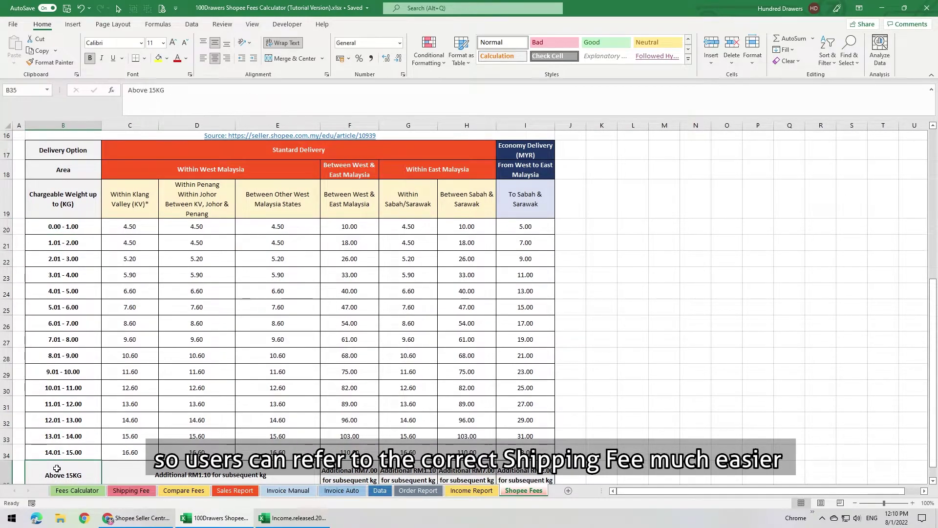